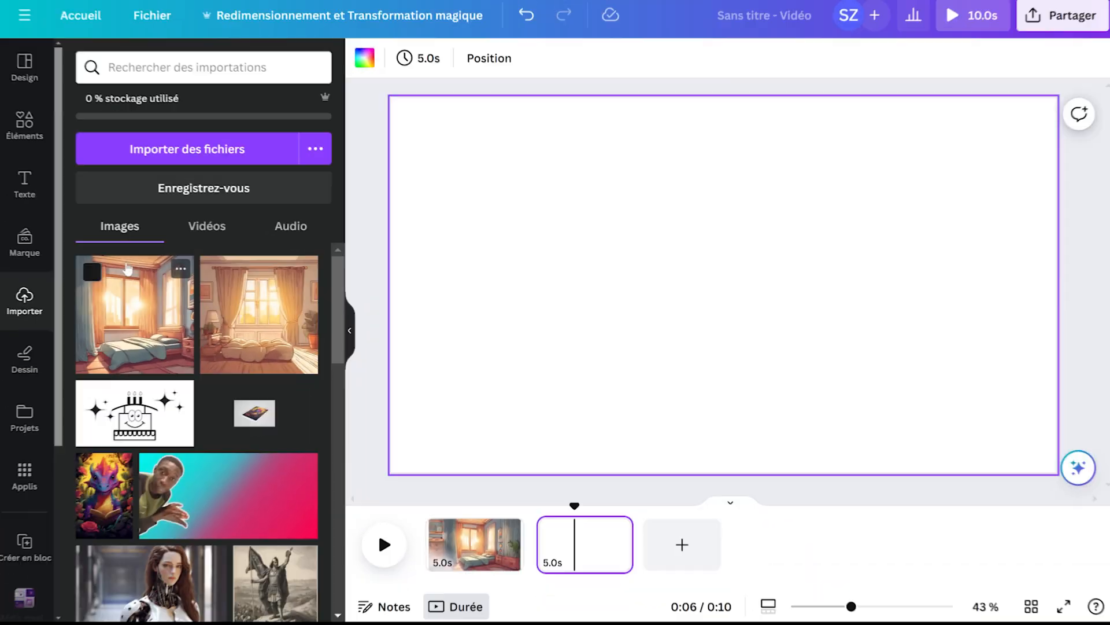
Enter a prompt for a cartoon style 4K room interior in an AI image generator and open the first generated bedroom picture.
left_click(25, 122)
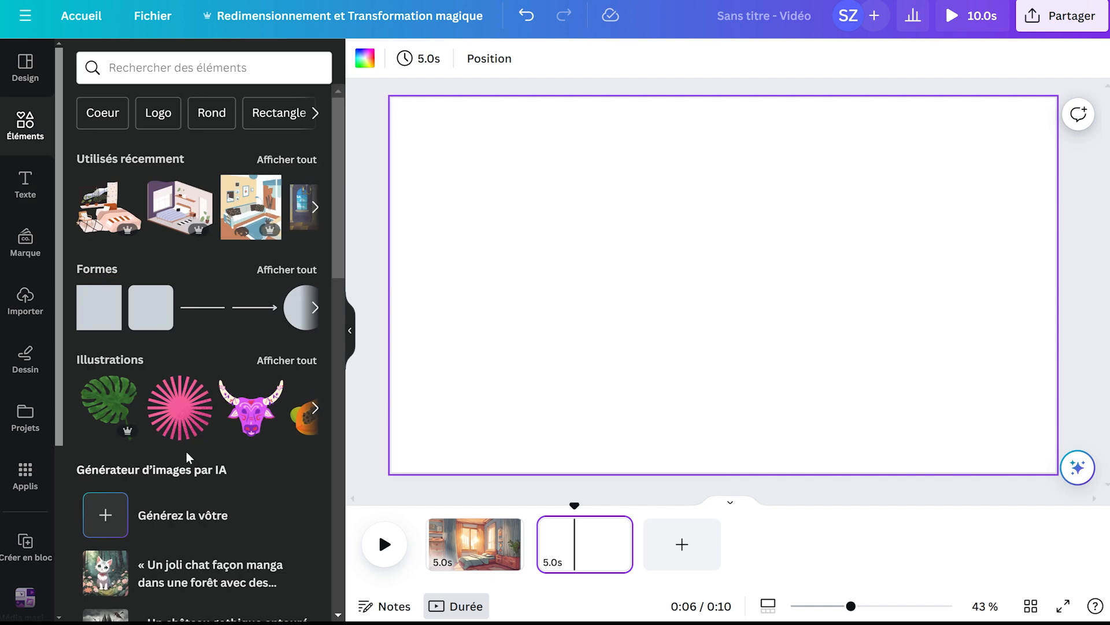
left_click(149, 514)
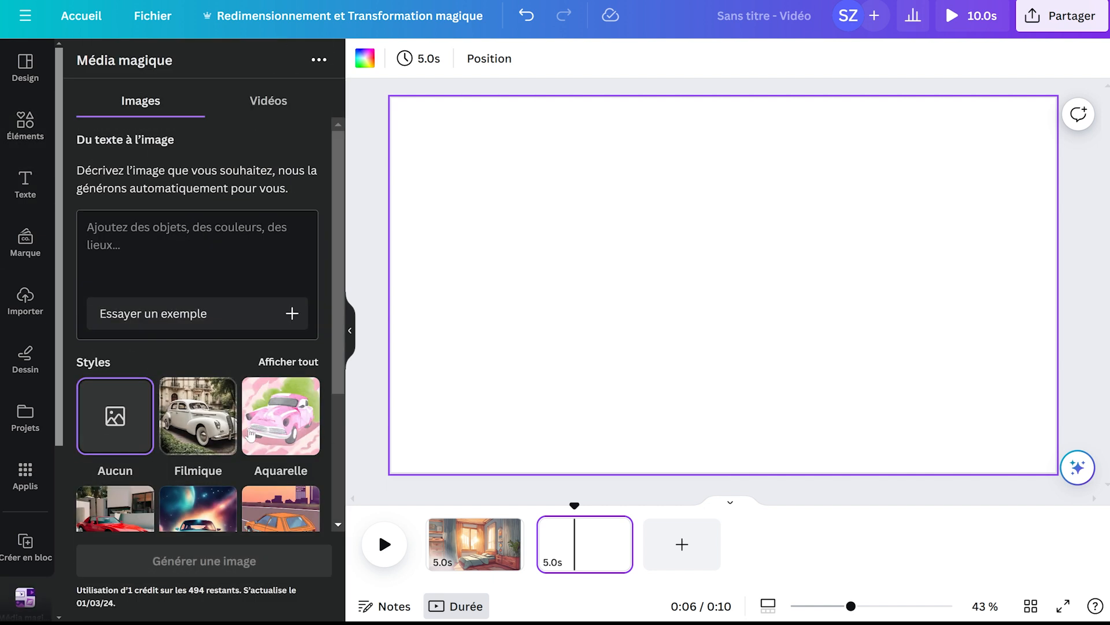
type("entourée de lumière apaisante.")
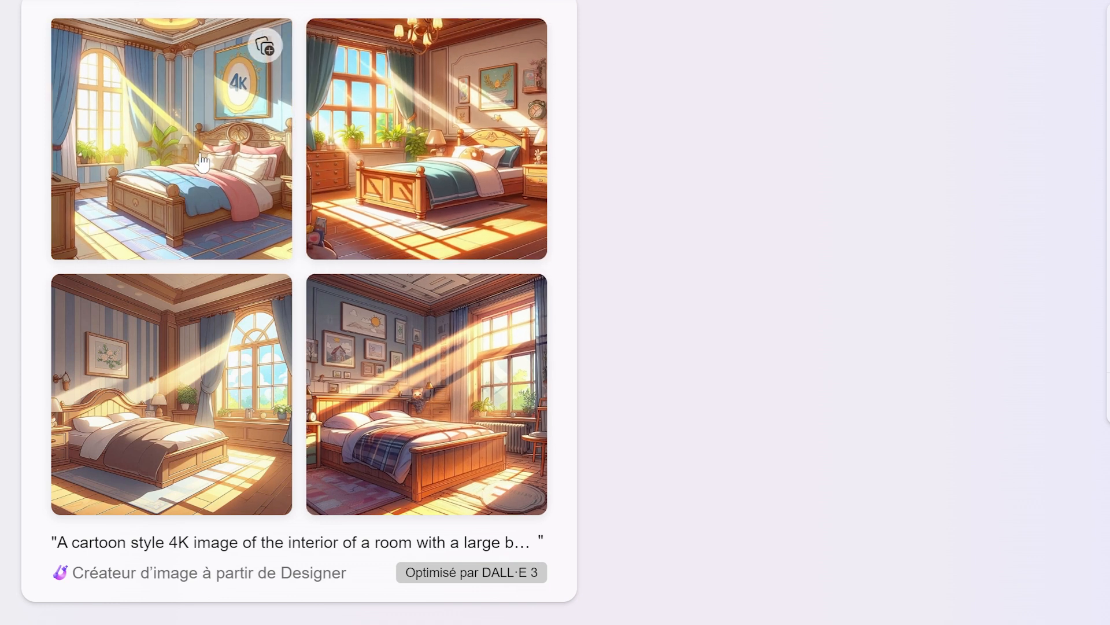
left_click(239, 176)
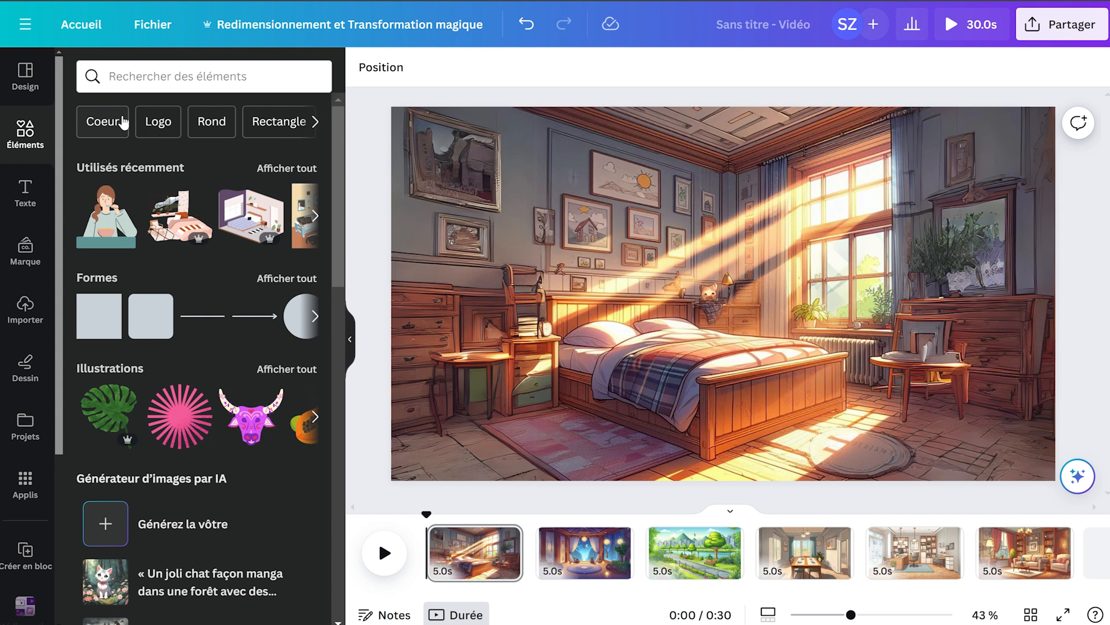
Add a title reading "5:30" to the bedroom scene and move it near the scene's upper edge, horizontally centred.
left_click(25, 190)
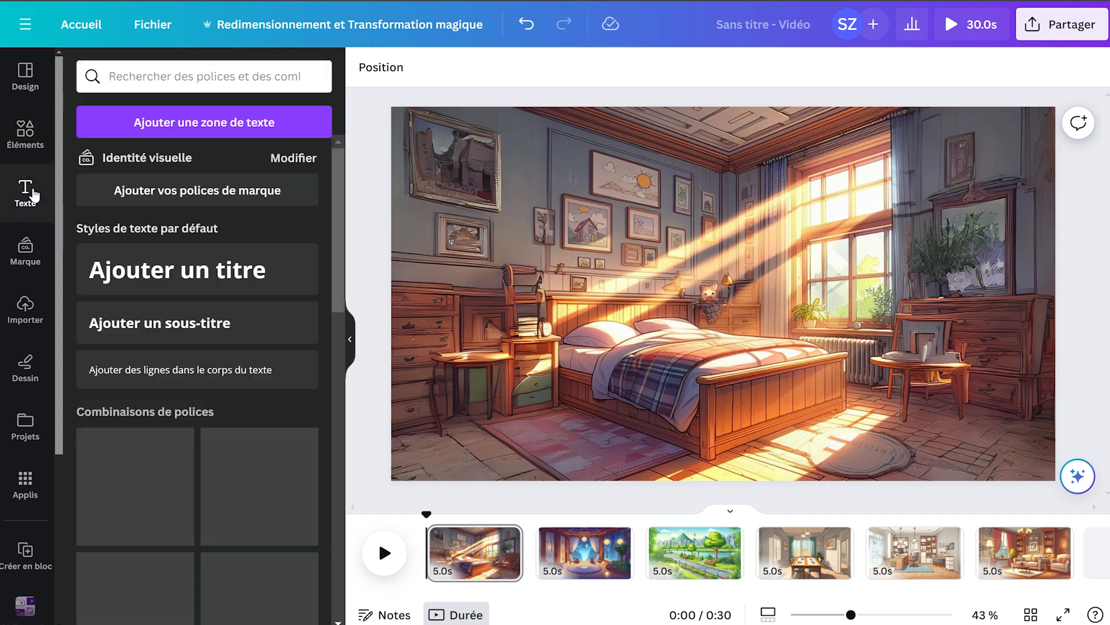
left_click(218, 269)
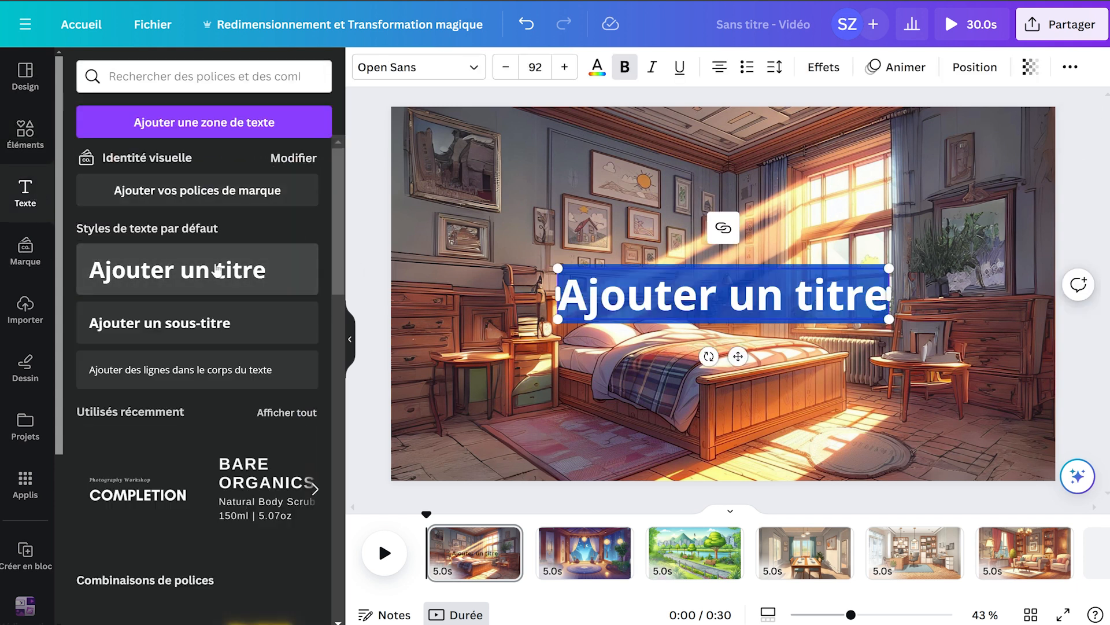
type("5:30")
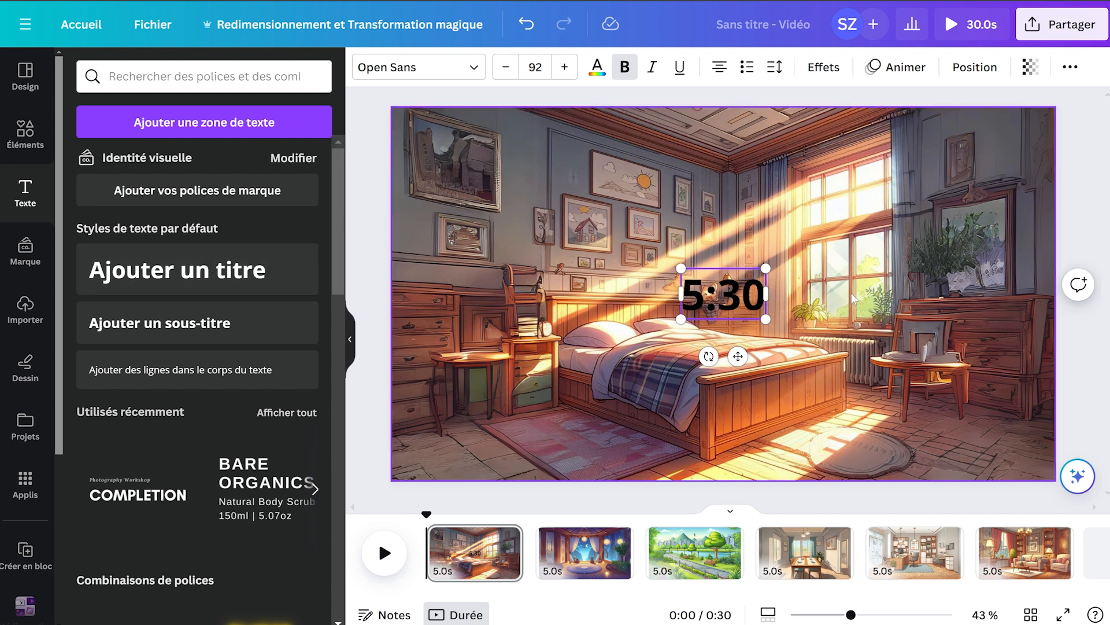
left_click(876, 302)
left_click_drag(719, 299, 731, 172)
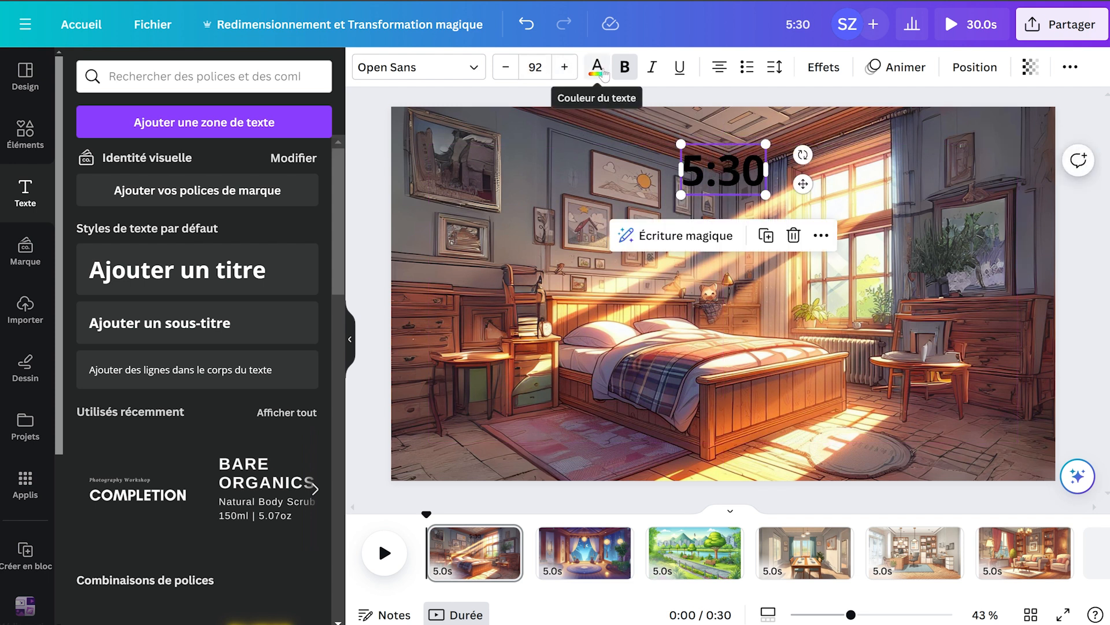
Give the "5:30" text the Bordure effect with a white border.
left_click(824, 68)
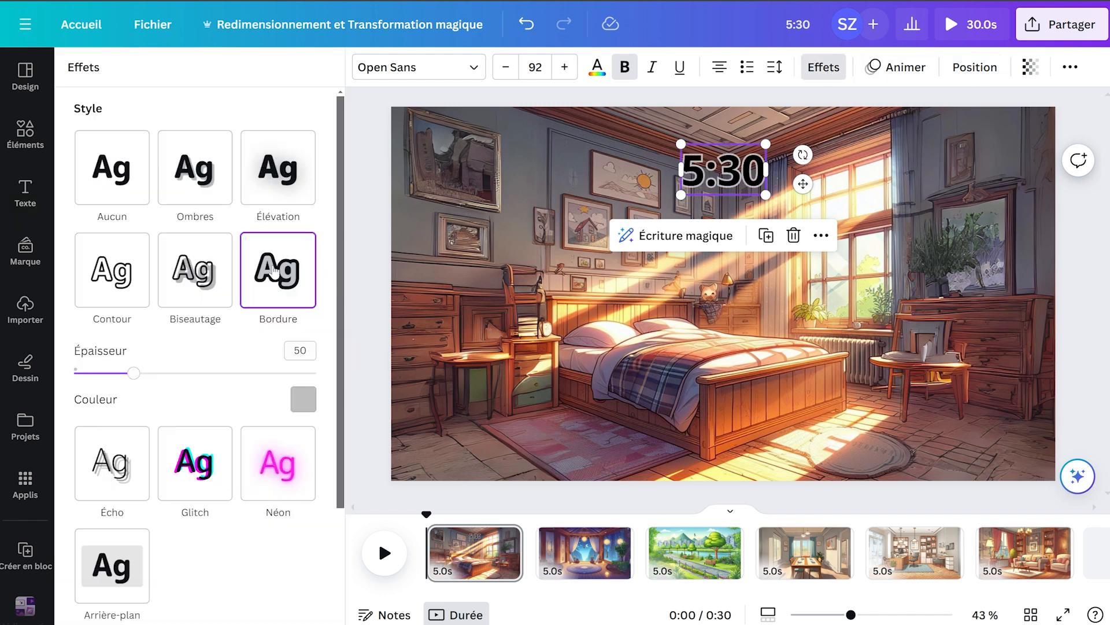
left_click(111, 277)
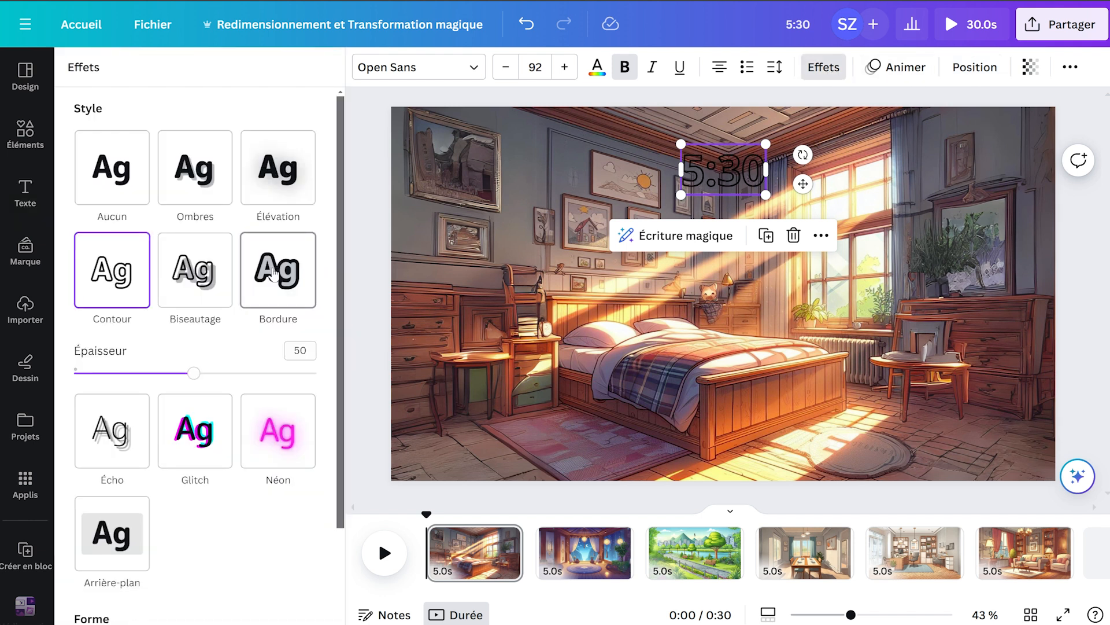
left_click(279, 323)
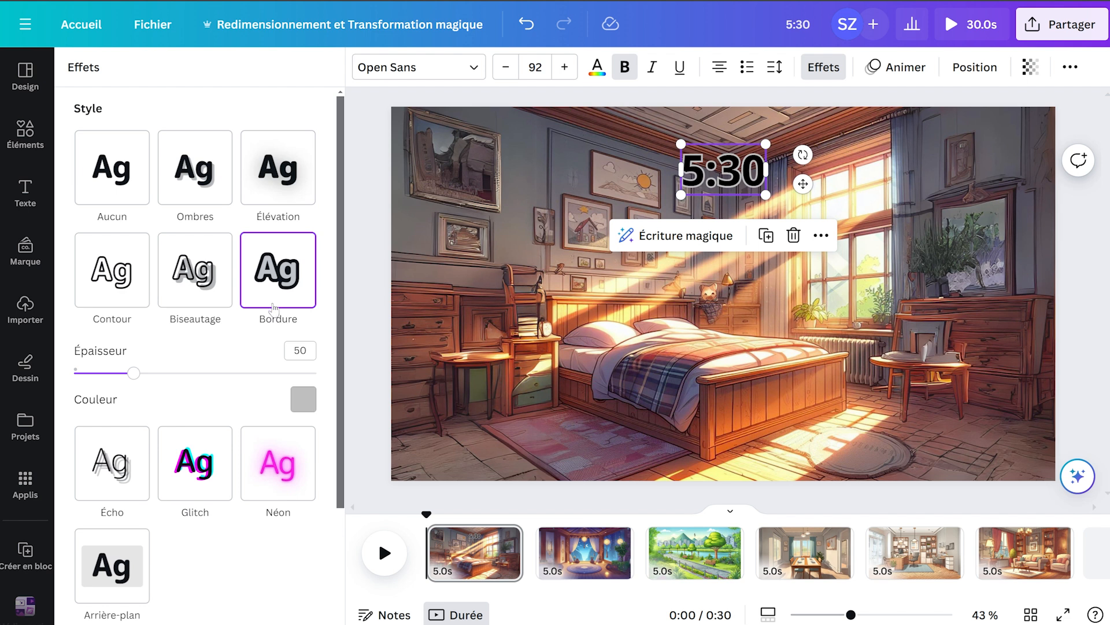
left_click(307, 401)
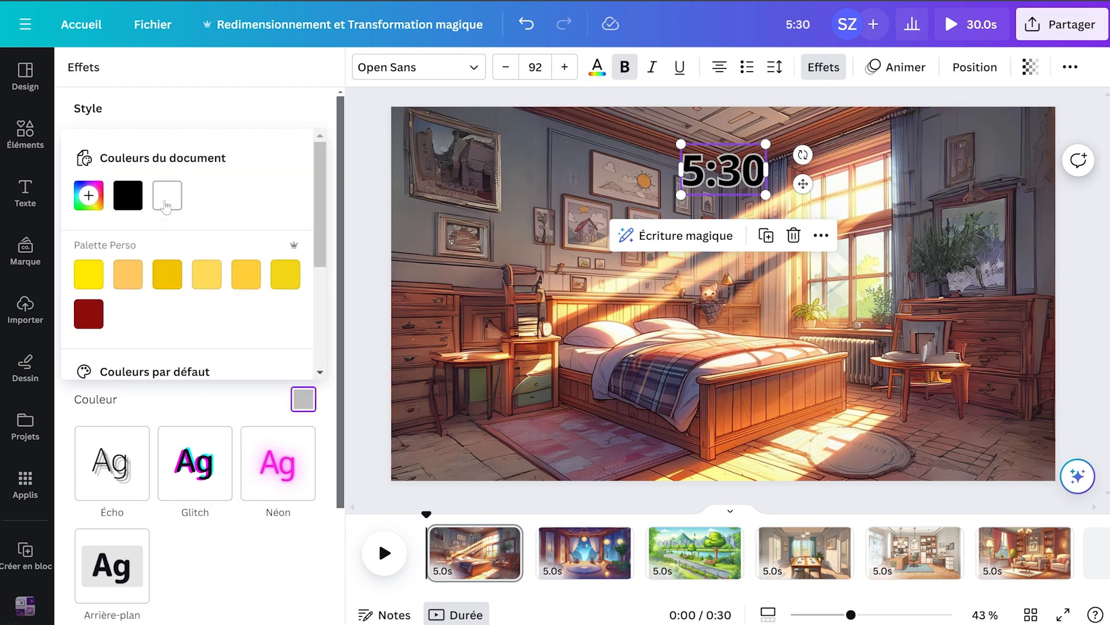
left_click(166, 204)
Apply the Impulsion animation to the "5:30" text.
left_click(733, 168)
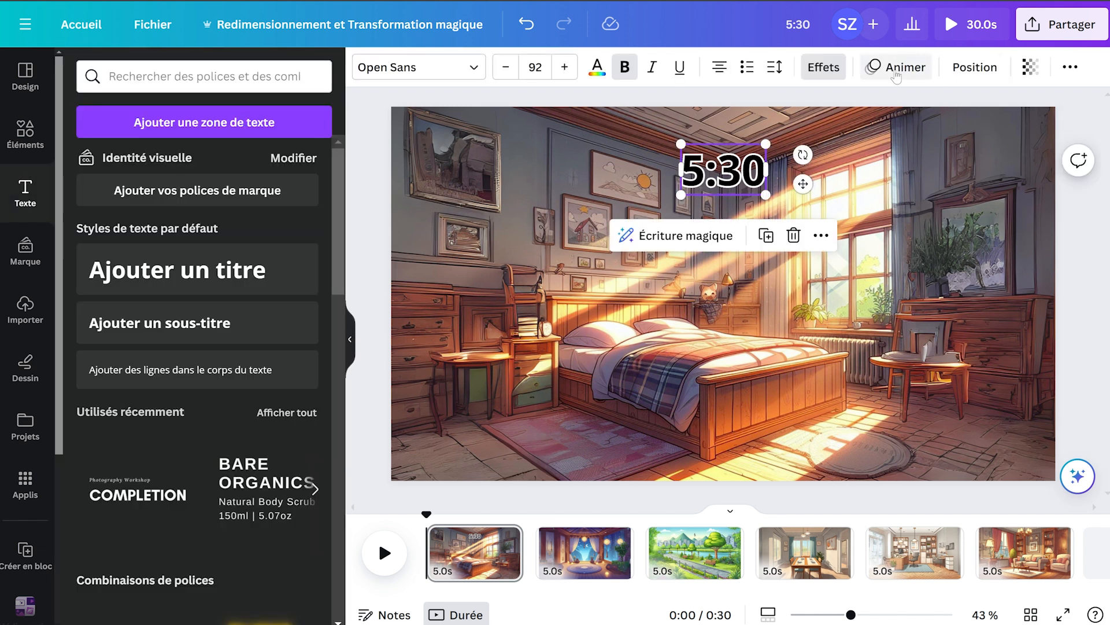
left_click(896, 74)
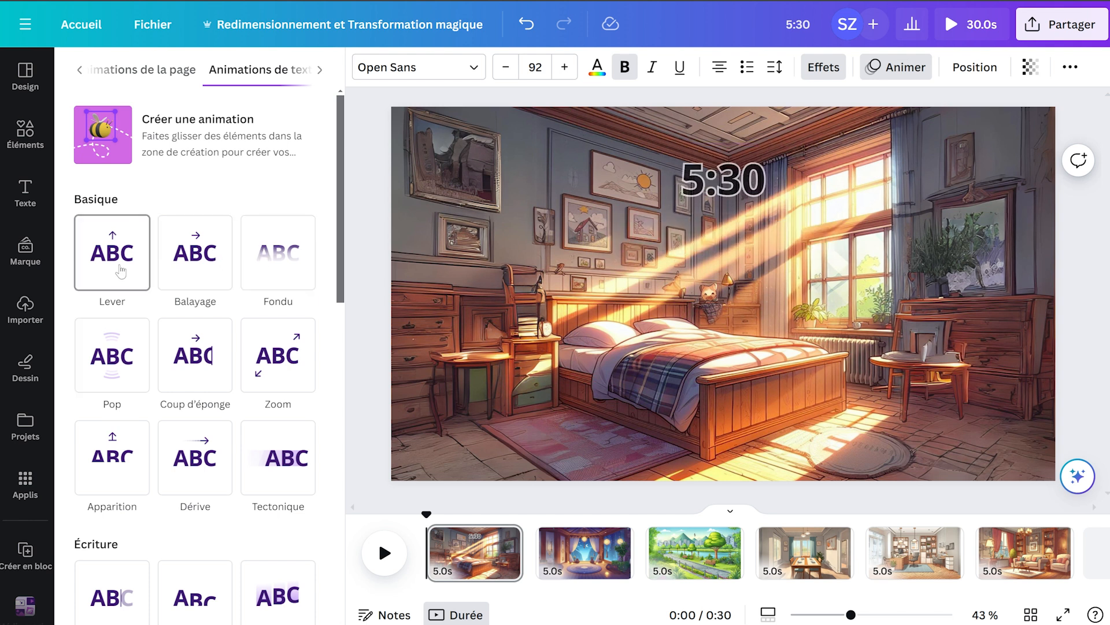
scroll(277, 405, "down", 15)
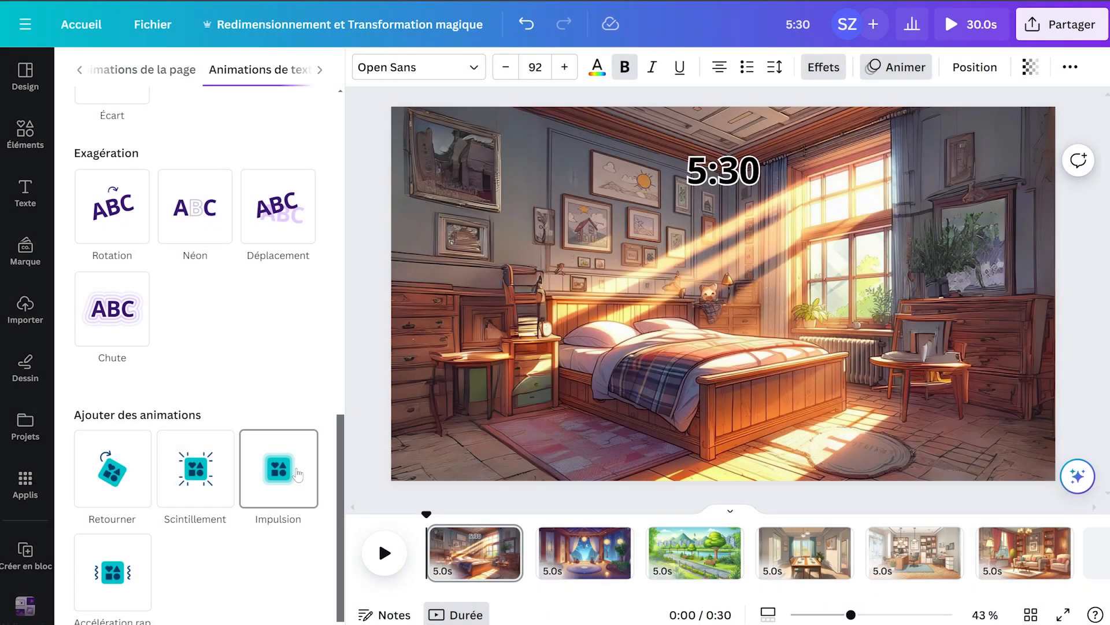
left_click(297, 467)
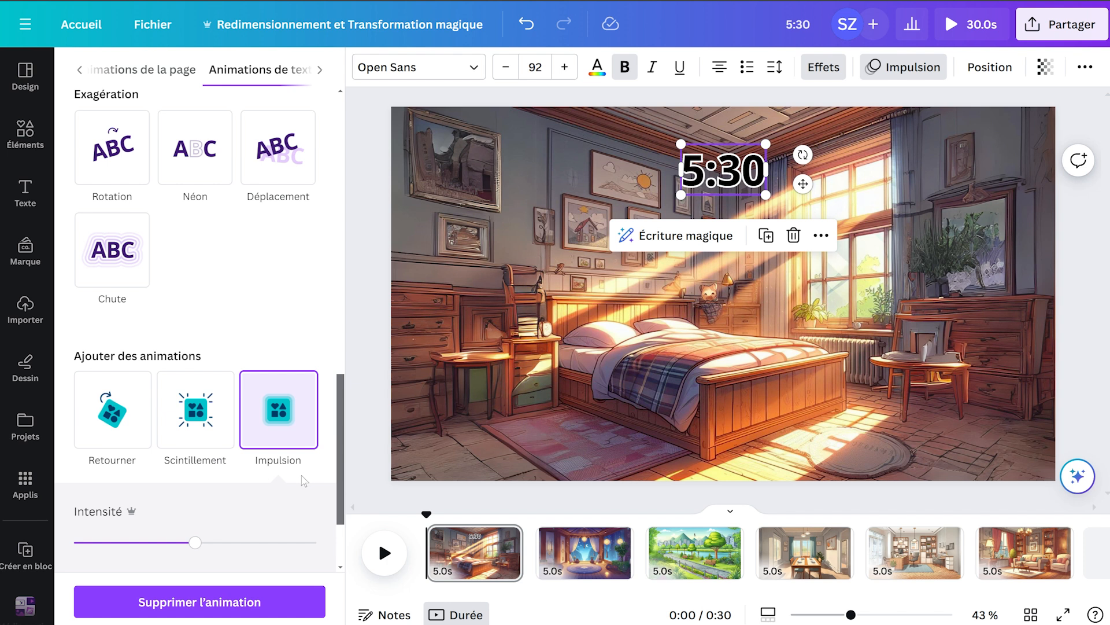
left_click(434, 416)
Search the elements library for "alarme".
left_click(31, 136)
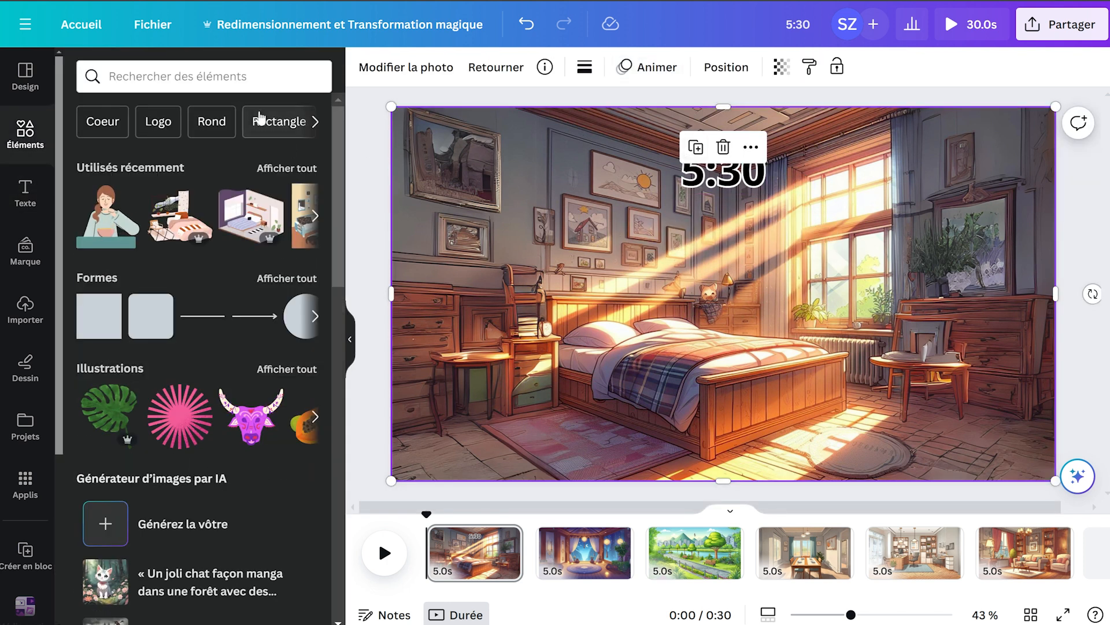
left_click(246, 87)
type("ala")
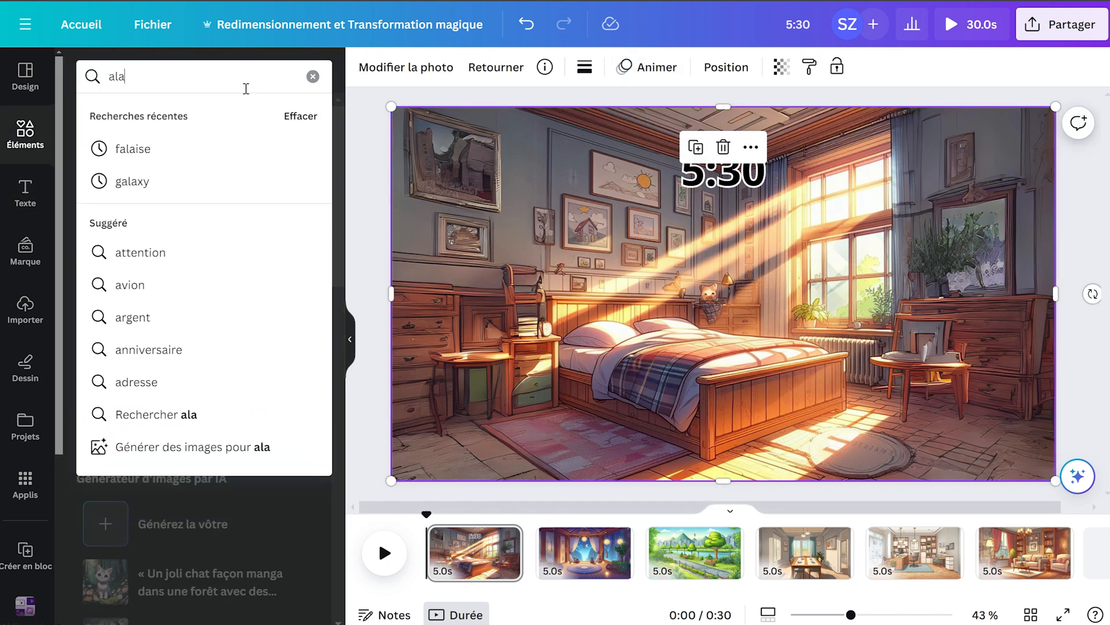
type("rme")
key("Return")
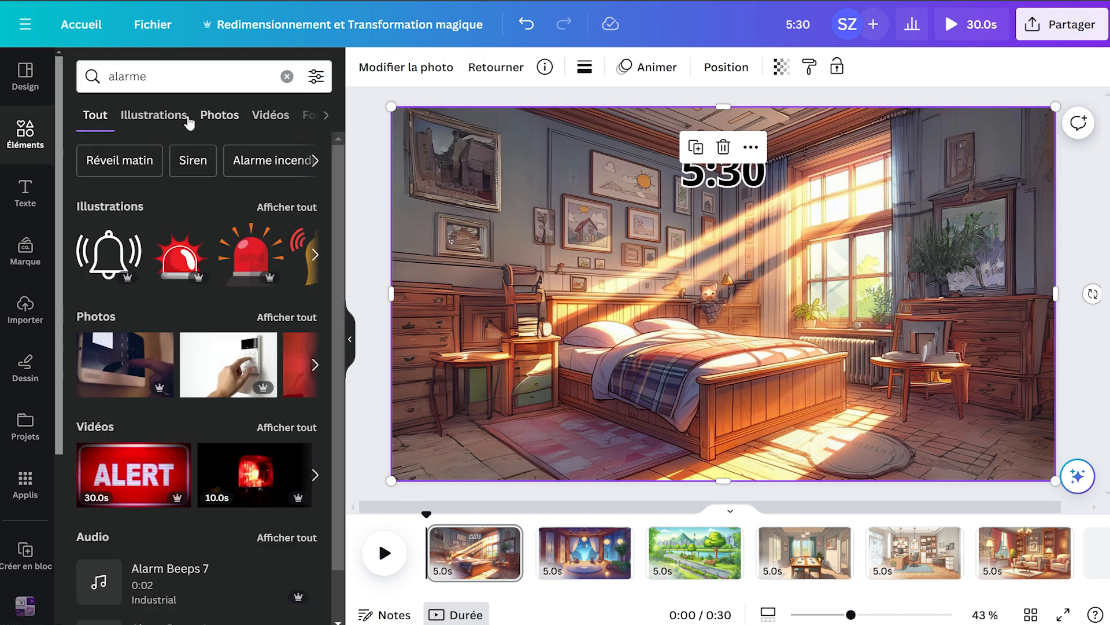
Search the illustrations for "alarm clock" and add the yellow phone with the red alarm clock to the bedroom scene.
left_click(206, 67)
double_click(205, 67)
type("ré")
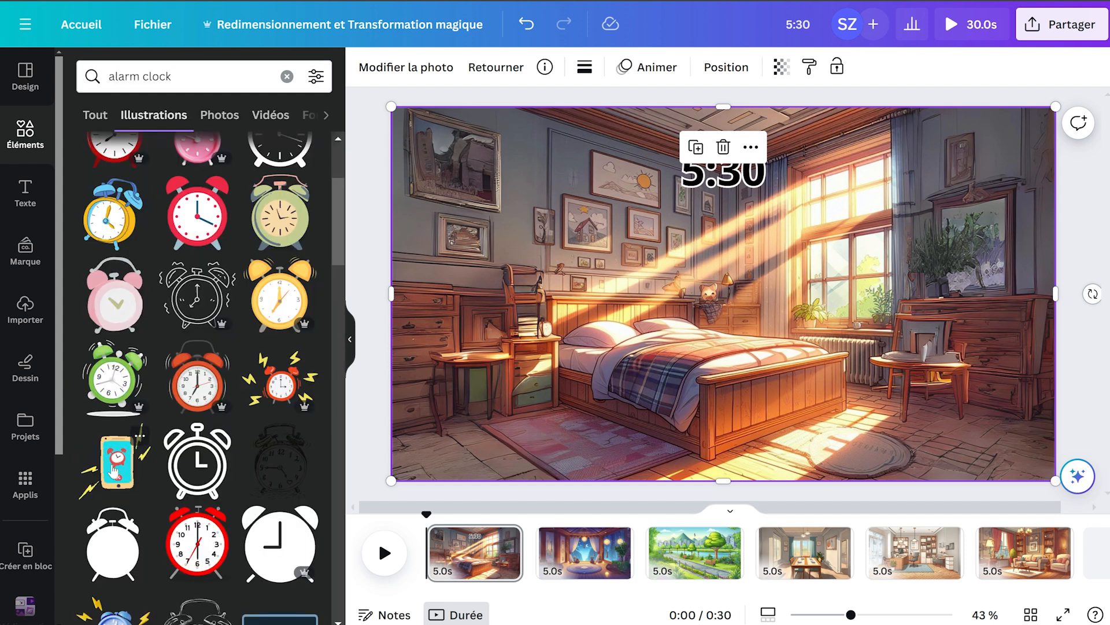
left_click(113, 471)
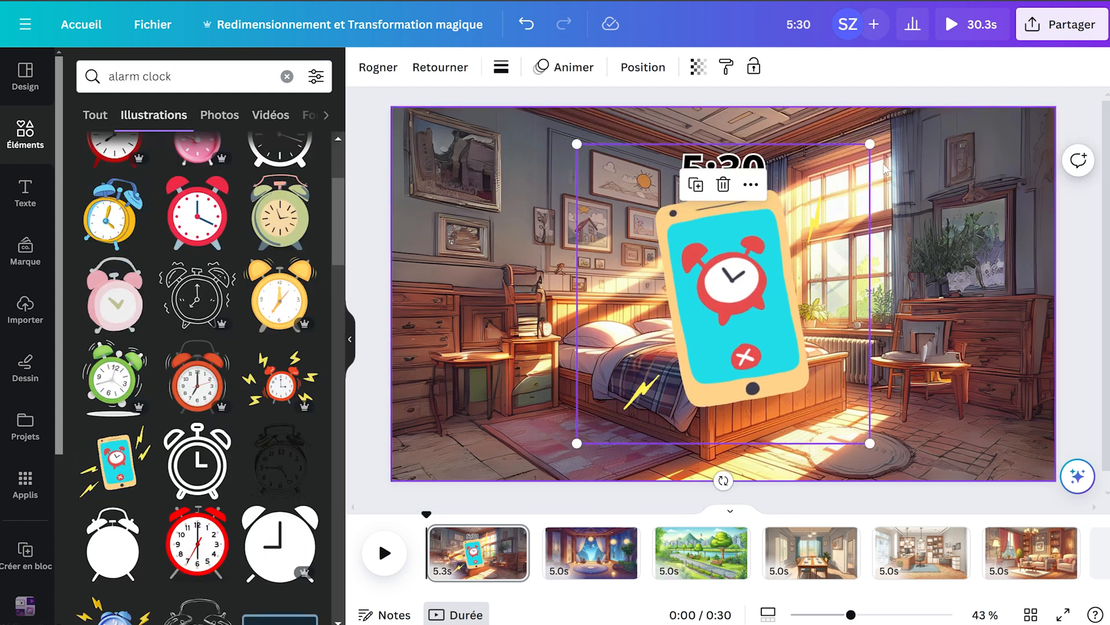
Scale down and position the alarm phone, the steaming cup and the stretching woman on the furniture of the bedroom scene.
left_click_drag(870, 143, 642, 341)
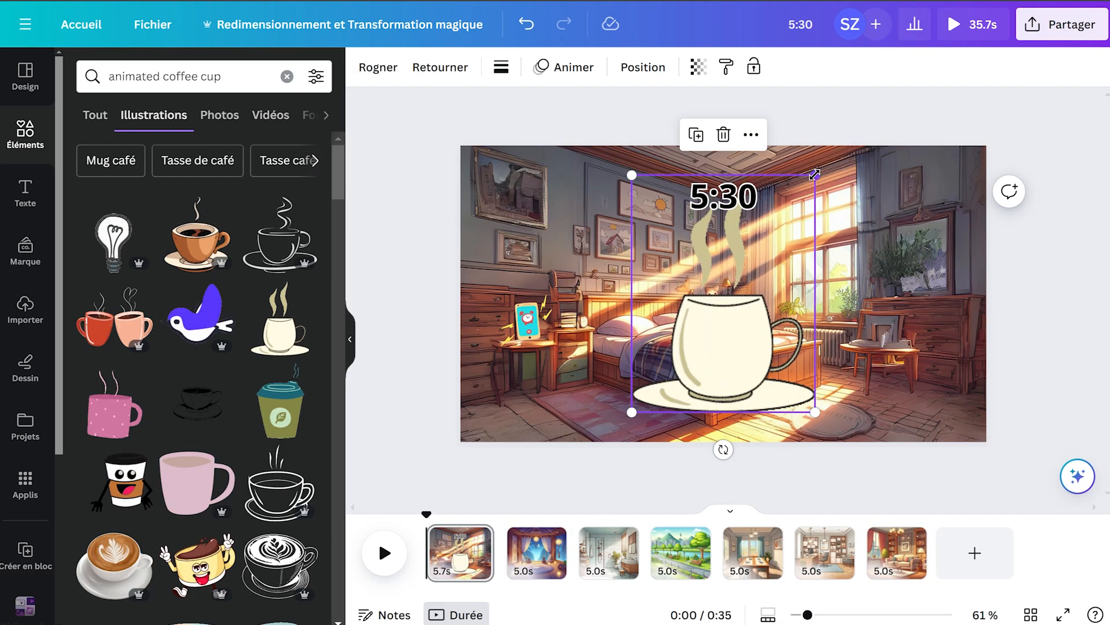
left_click_drag(812, 176, 685, 329)
left_click_drag(666, 375, 888, 315)
left_click_drag(917, 271, 889, 339)
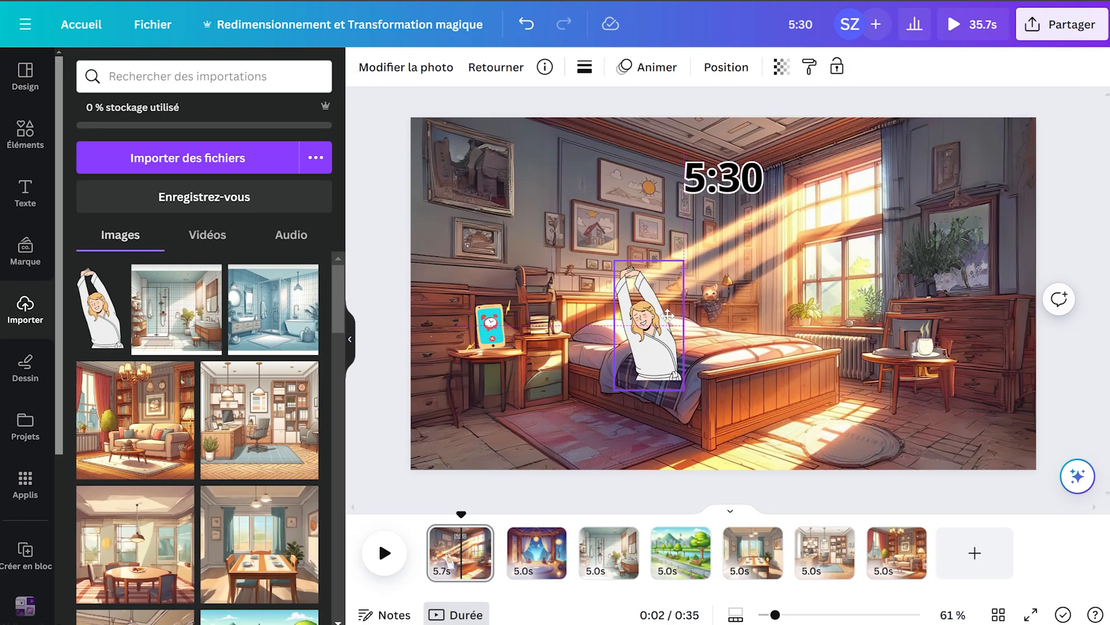
left_click_drag(668, 316, 661, 288)
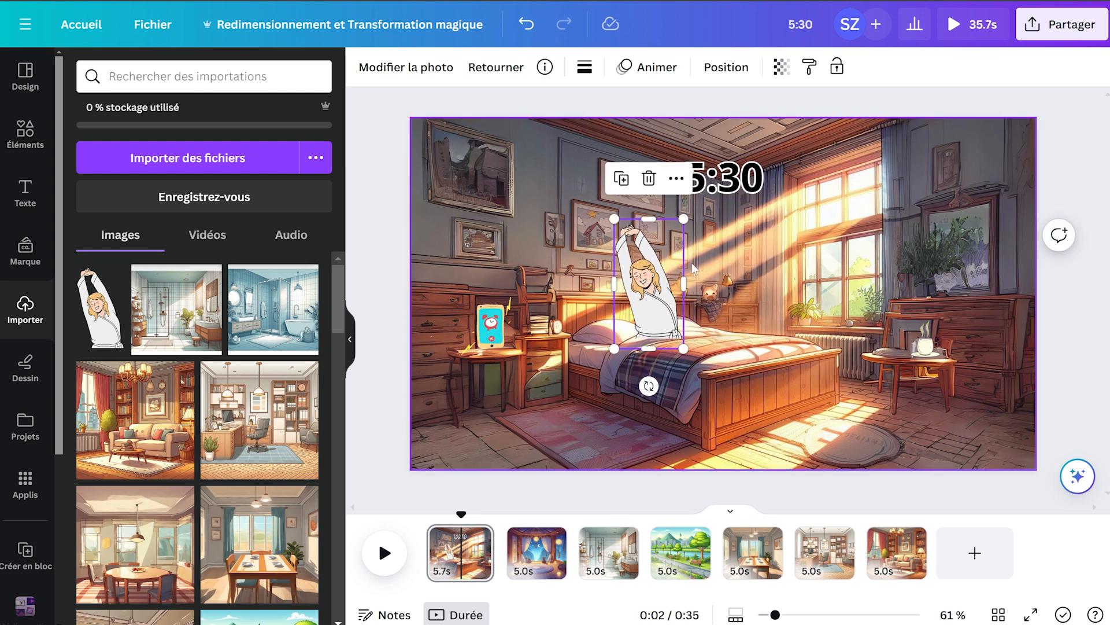
left_click(925, 425)
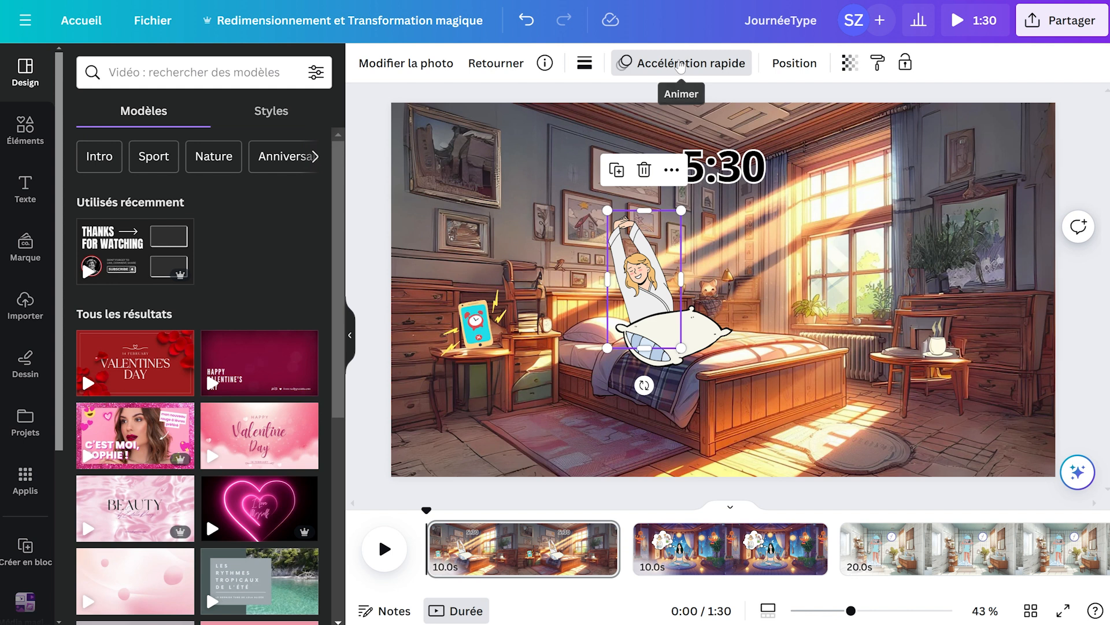
Apply the Accélération rapide photo animation to the stretching woman on the bed.
left_click(681, 66)
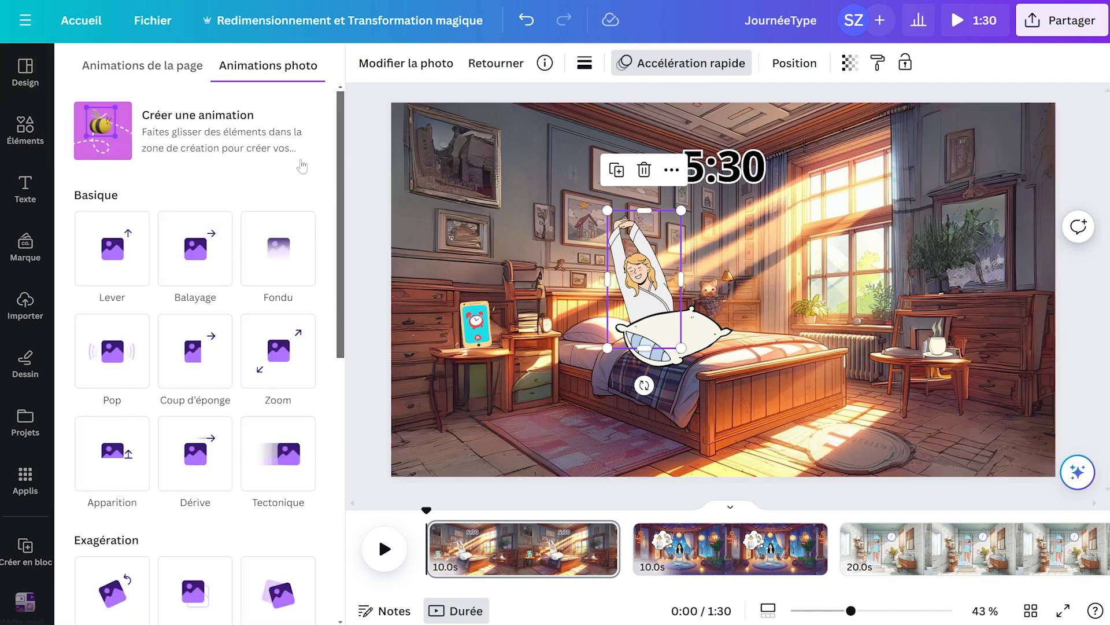
scroll(316, 186, "down", 2)
scroll(316, 186, "down", 7)
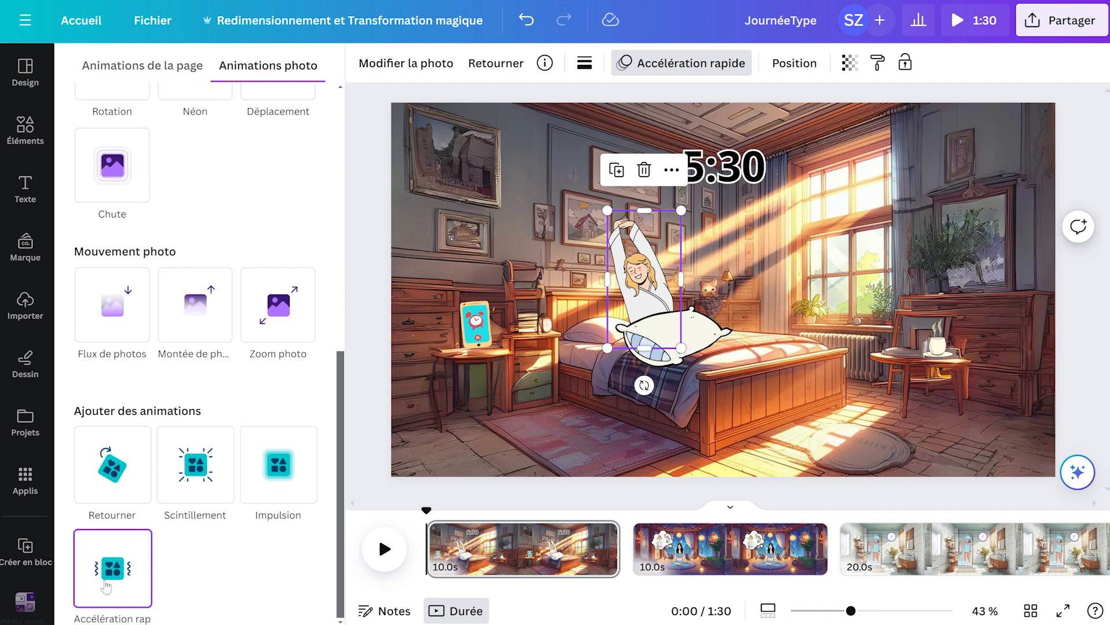
left_click(122, 570)
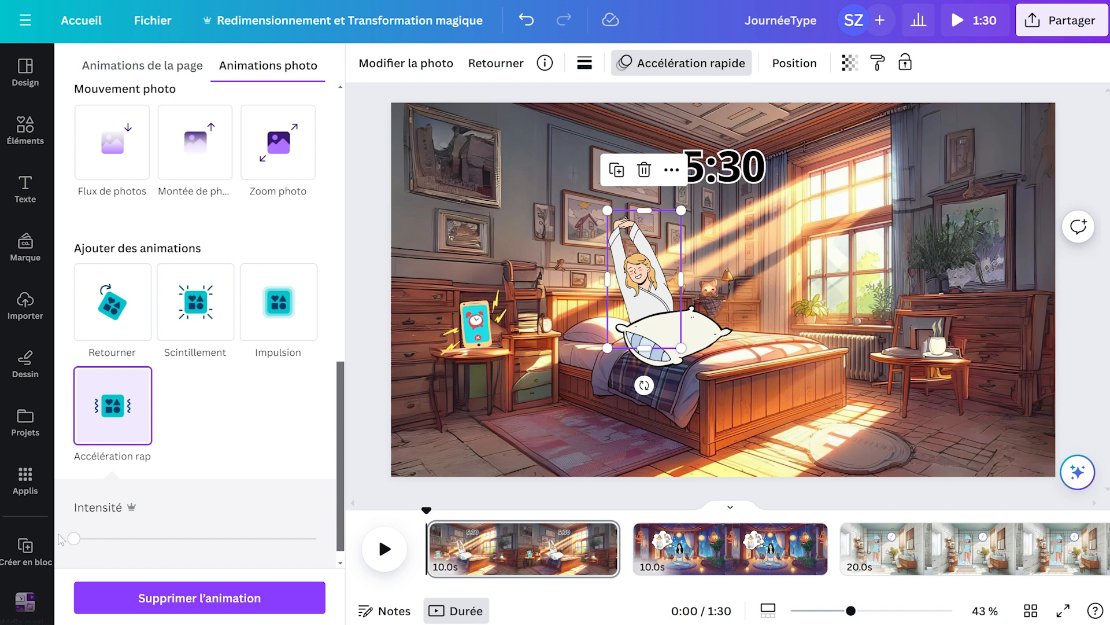
Place the meditating woman on the round rug in the second scene.
key("ctrl+z")
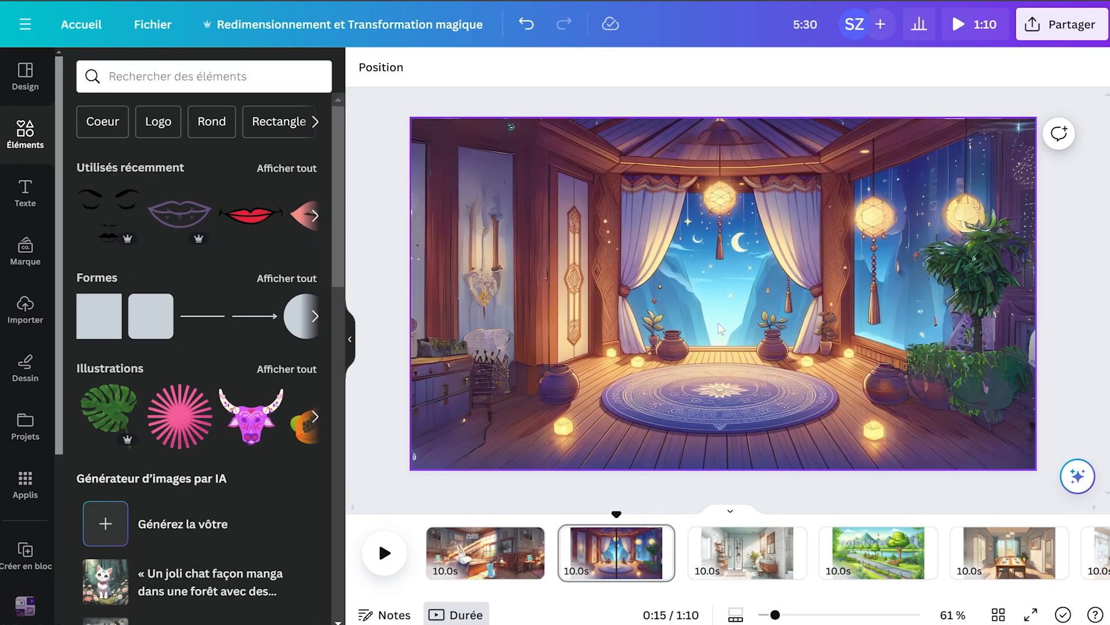
key("ctrl+z")
mouse_move(716, 347)
left_mouse_down()
mouse_move(714, 356)
mouse_move(712, 344)
left_mouse_up()
left_click(780, 366)
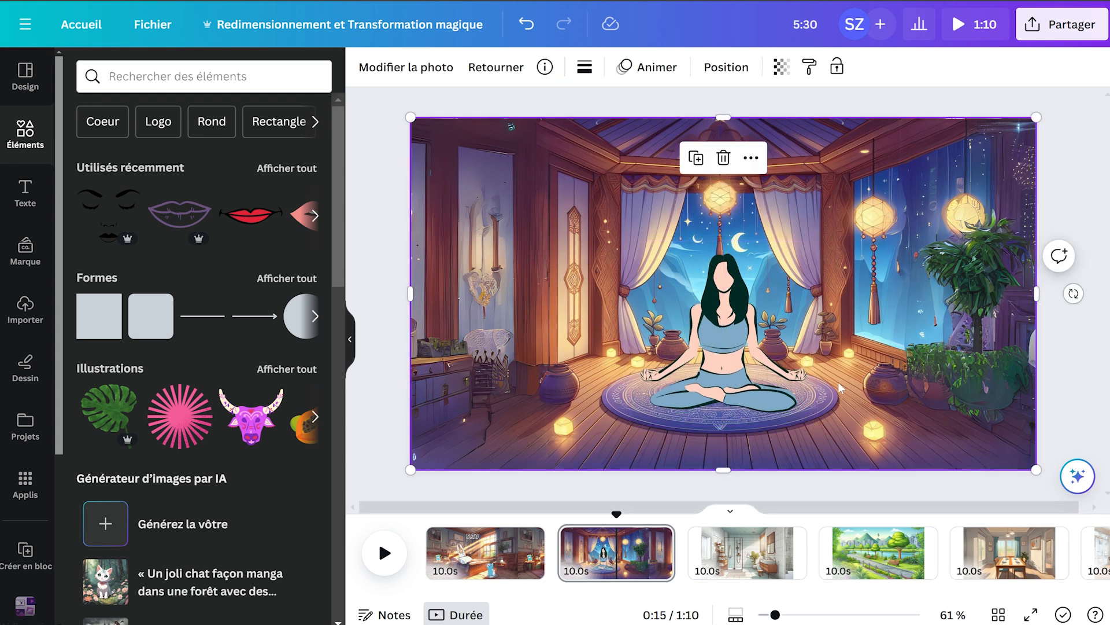
left_click(780, 365)
key("ctrl+z")
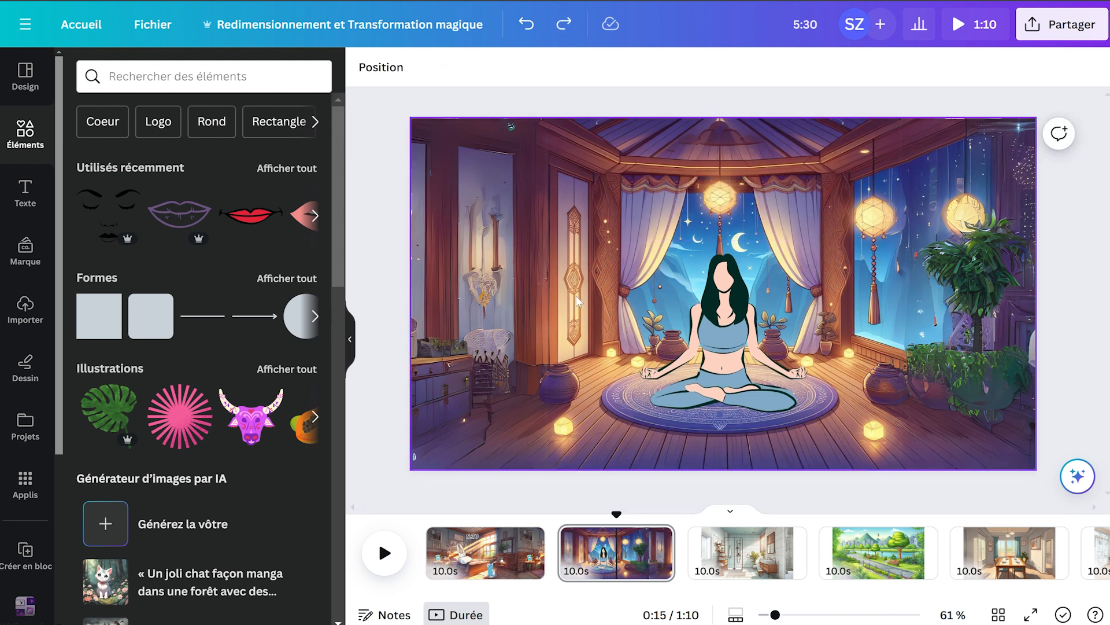
Add the recently used closed-eyes face illustration and shrink it to fit the meditating woman's blank face.
left_click(110, 220)
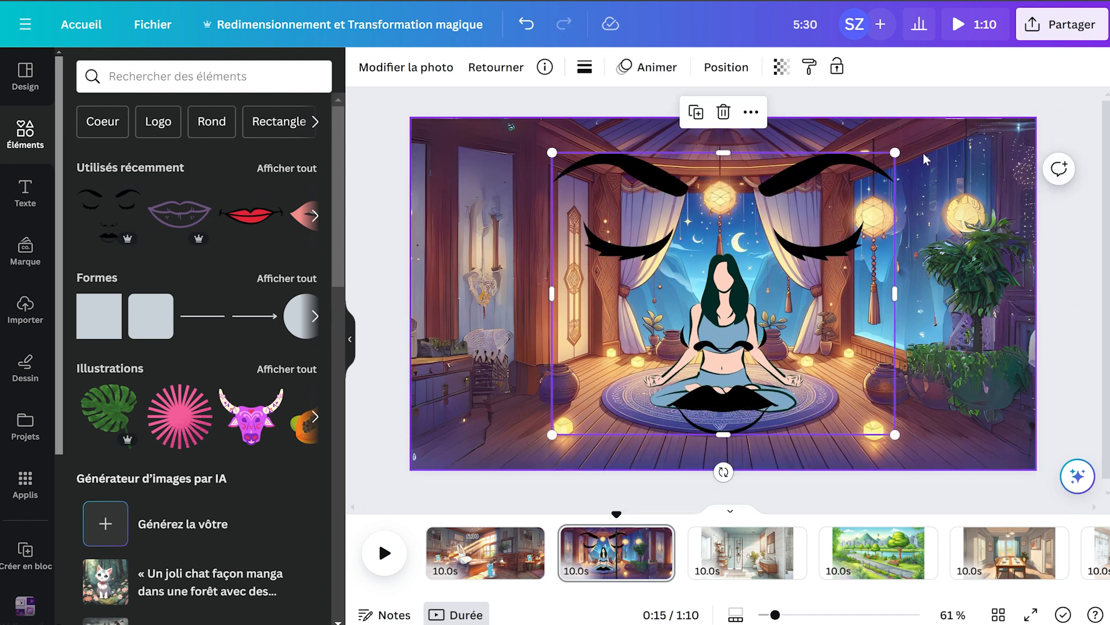
left_click_drag(898, 153, 762, 261)
left_click_drag(664, 325, 730, 260)
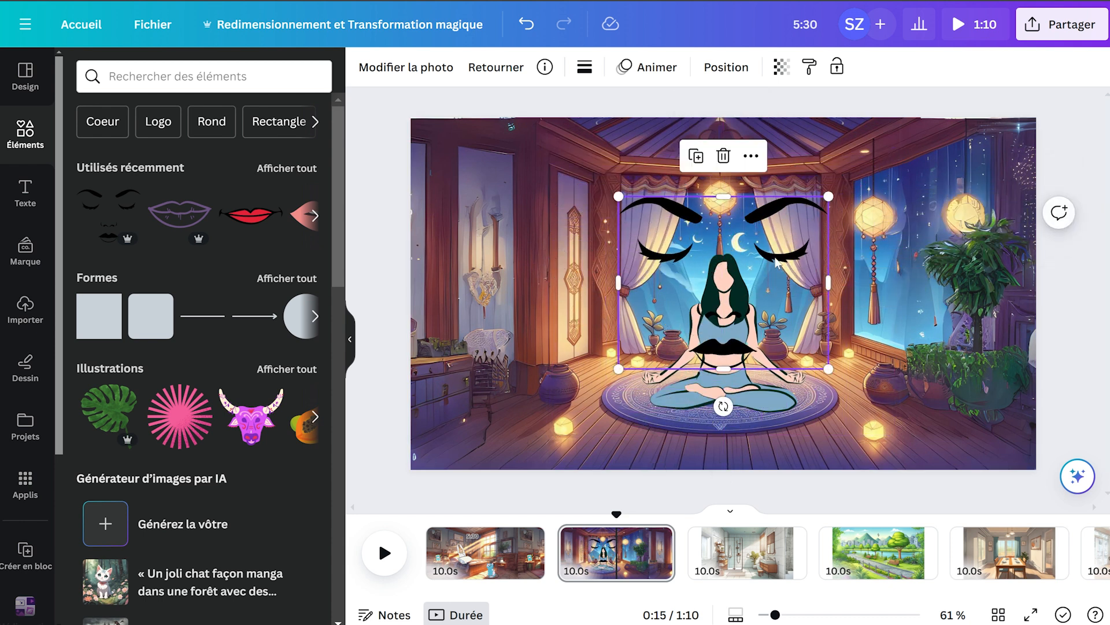
scroll(773, 262, "up", 3)
scroll(773, 261, "up", 3)
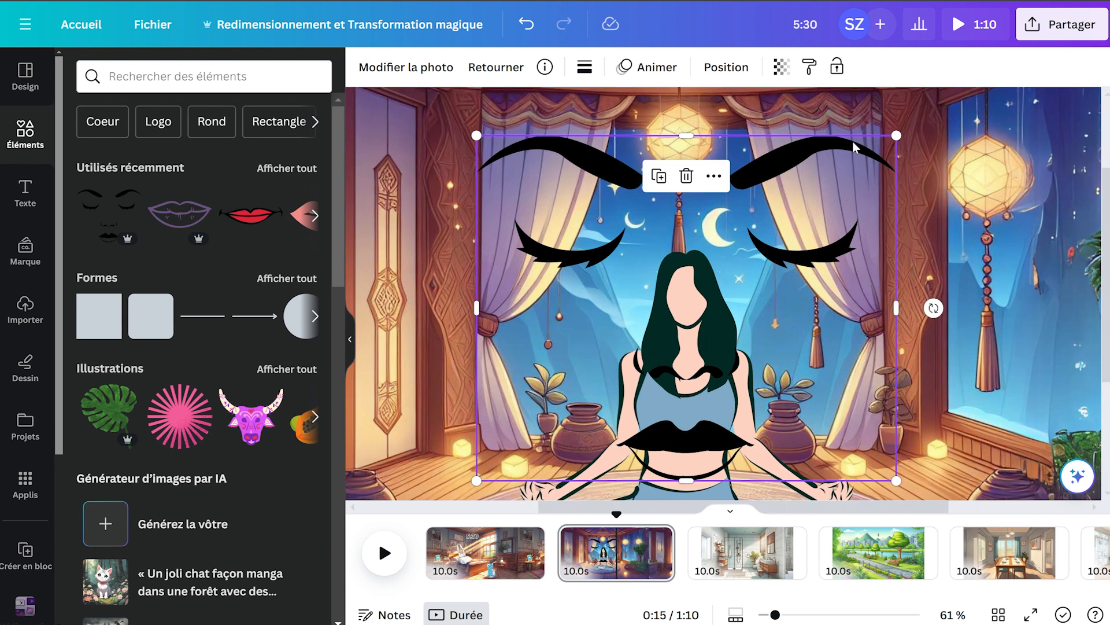
left_click_drag(898, 139, 569, 361)
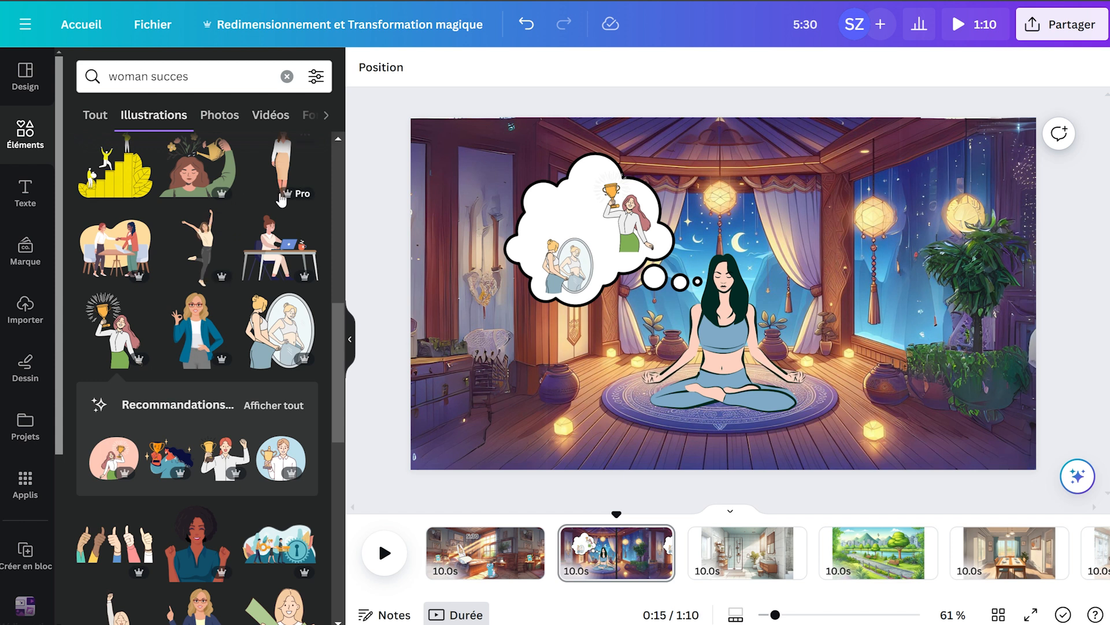
Add an illustration of a woman holding money to the thought bubble and reduce the intensity of the bubble group's Accélération rapide animation.
scroll(229, 223, "down", 4)
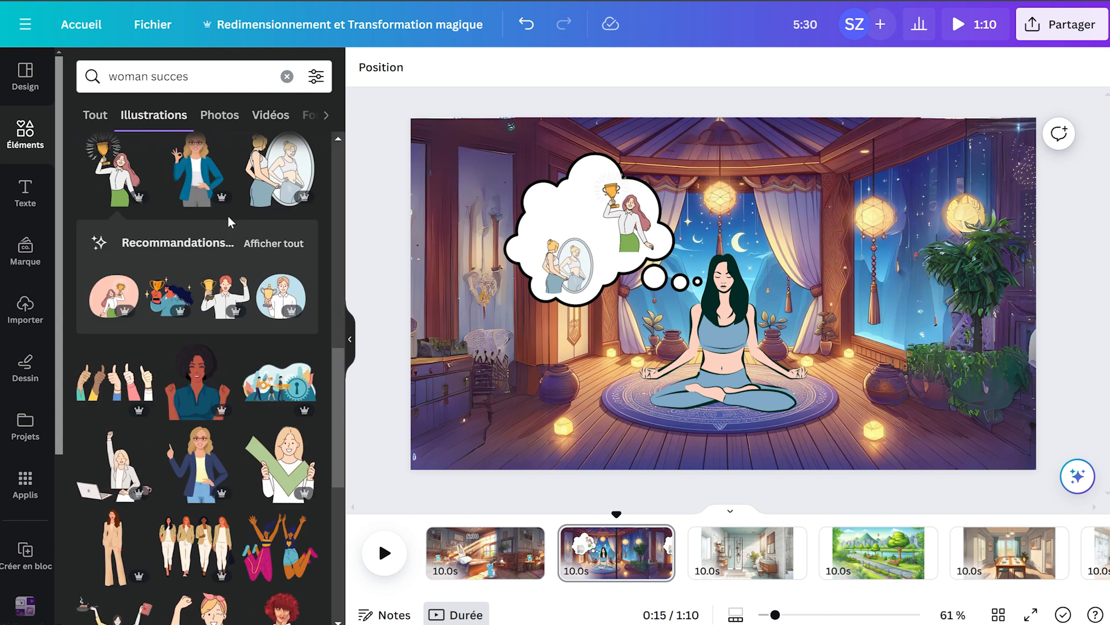
scroll(229, 223, "up", 1)
scroll(231, 223, "up", 5)
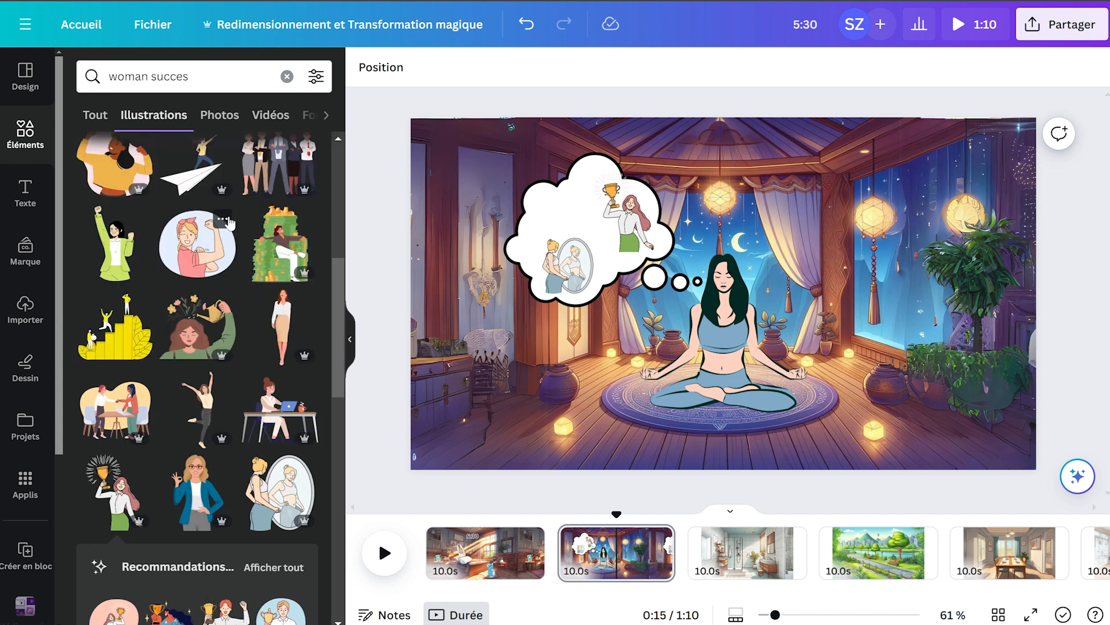
scroll(233, 222, "up", 3)
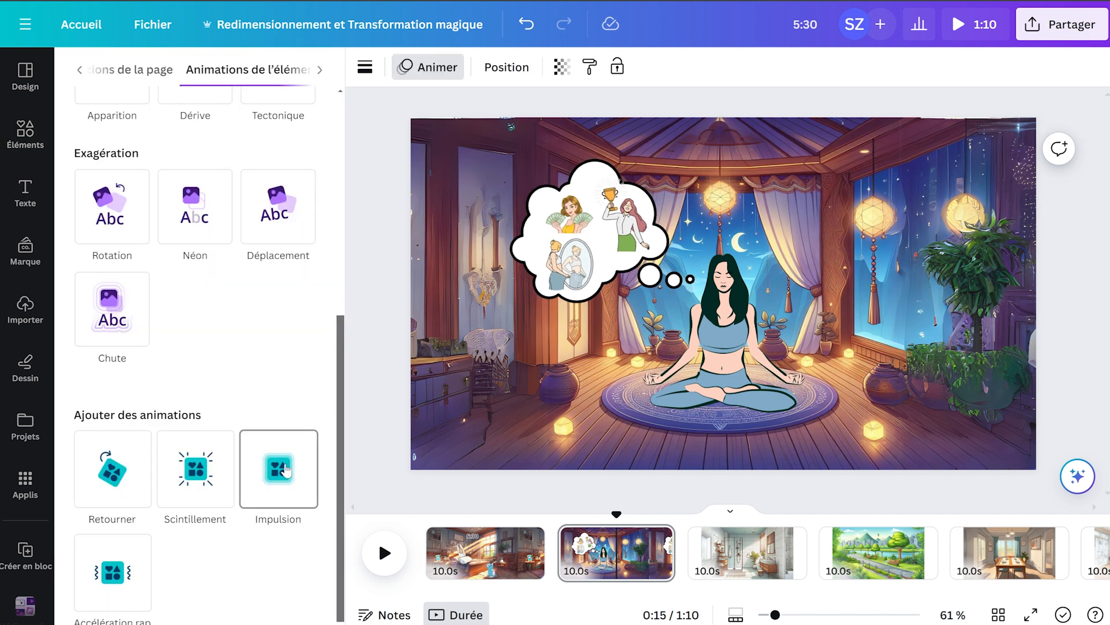
left_click(116, 570)
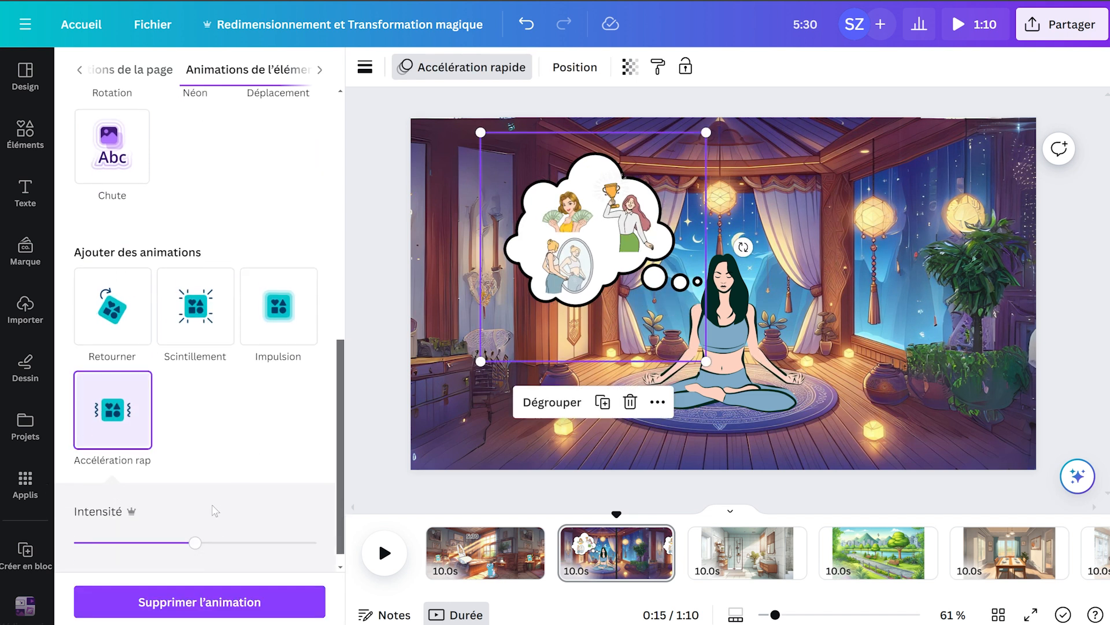
left_click_drag(195, 544, 74, 544)
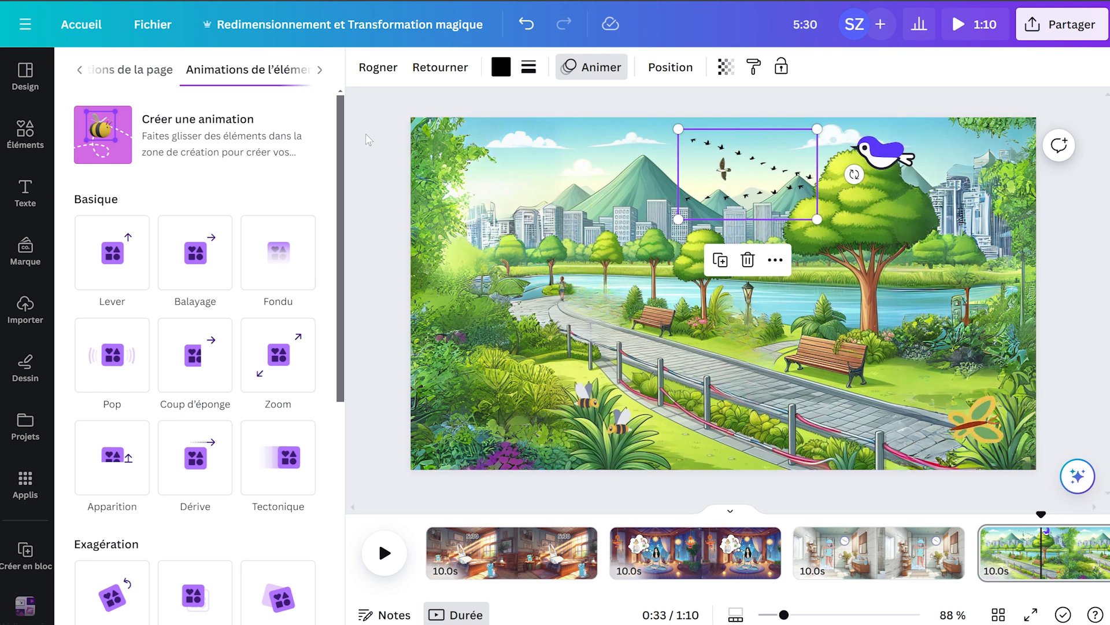
left_click(602, 68)
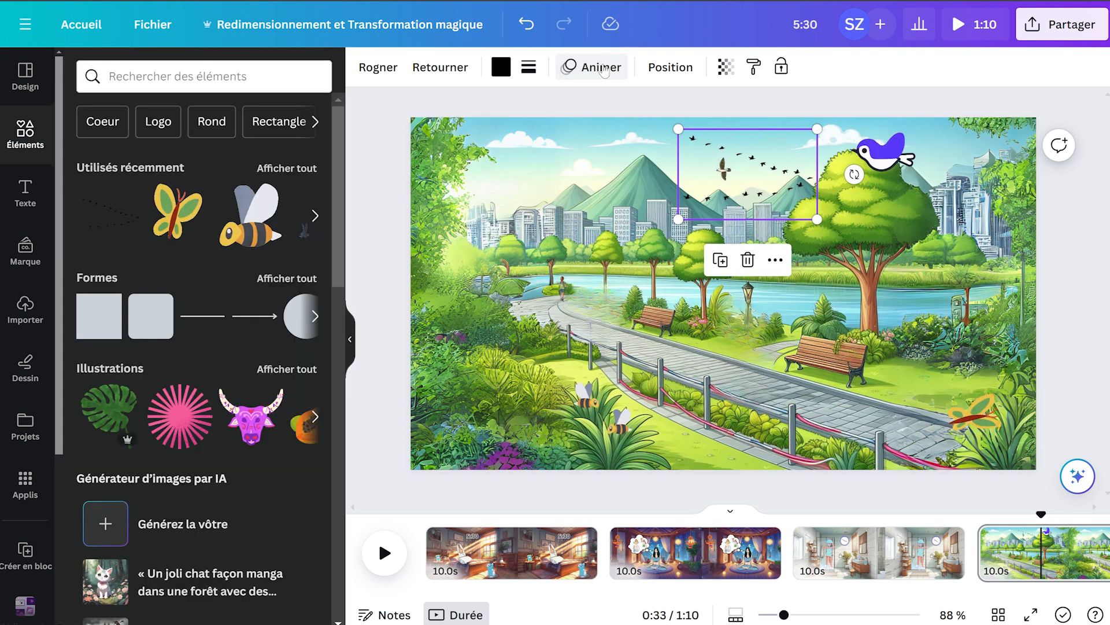
left_click(600, 69)
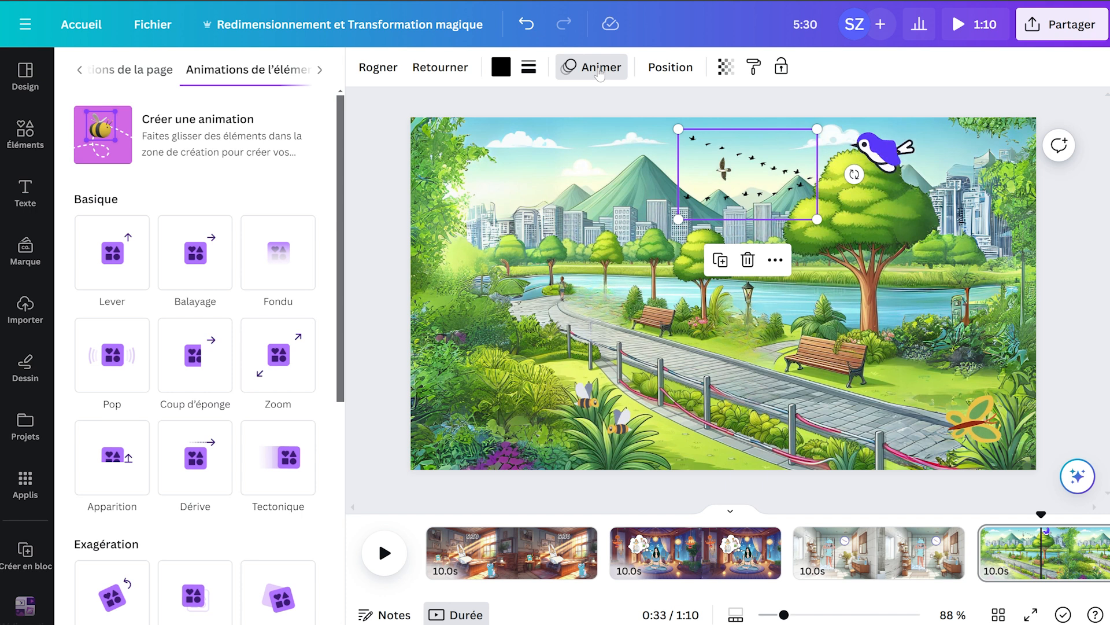
left_click(600, 72)
left_click(1018, 219)
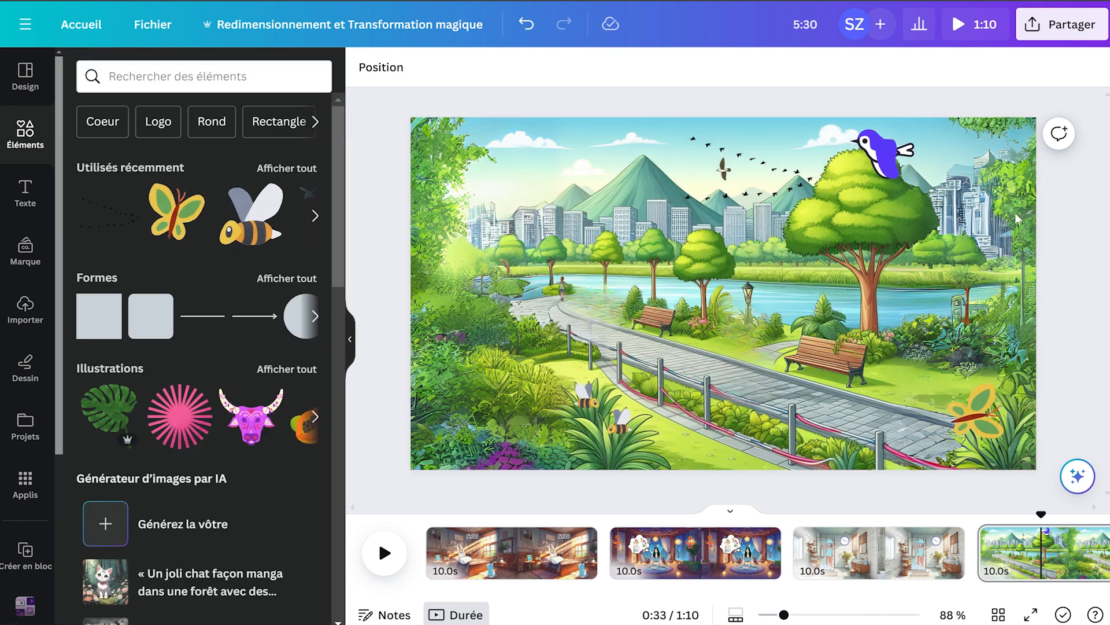
Create a custom motion path for the flock of birds in the park scene, running in a wavy line across the sky.
left_click(774, 175)
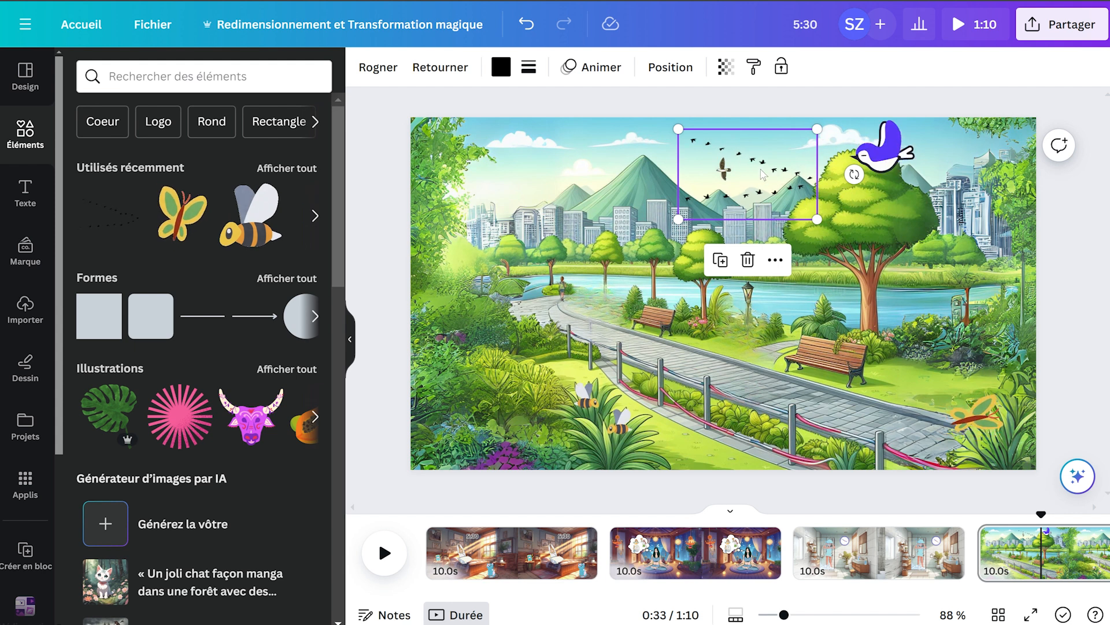
left_click(603, 72)
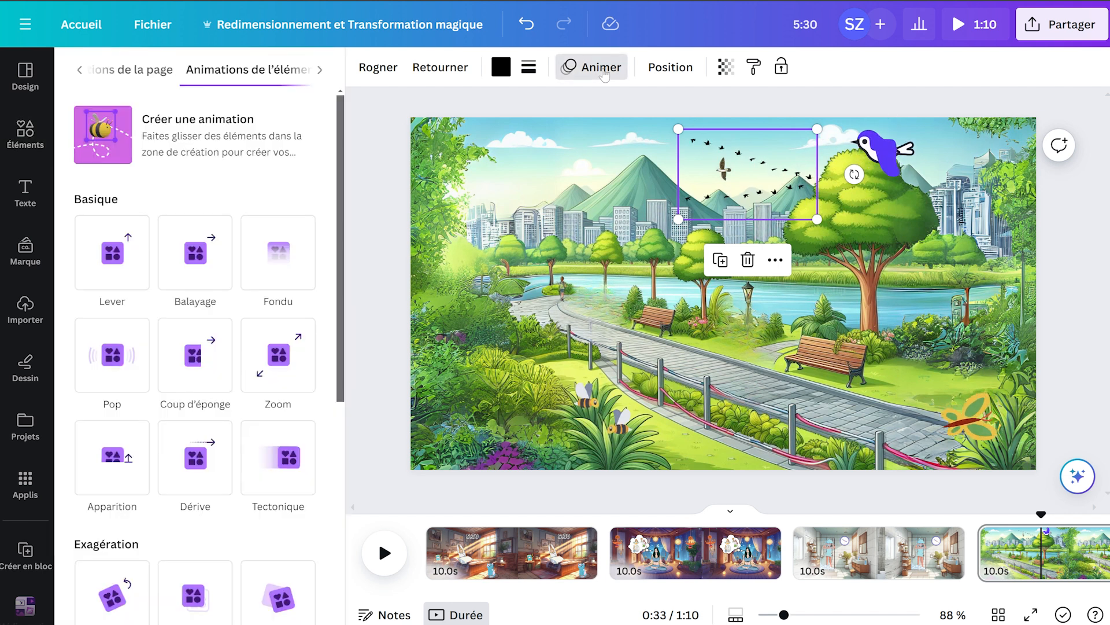
left_click(172, 132)
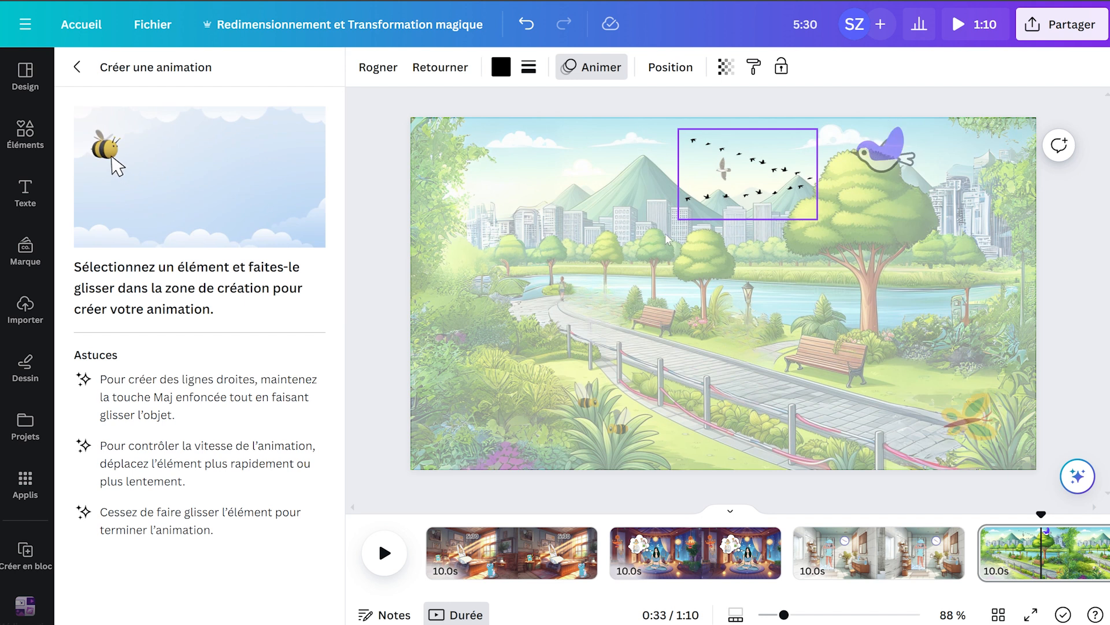
mouse_move(734, 194)
left_mouse_down()
mouse_move(685, 175)
mouse_move(649, 197)
mouse_move(579, 175)
mouse_move(475, 185)
mouse_move(427, 160)
mouse_move(340, 158)
left_mouse_up()
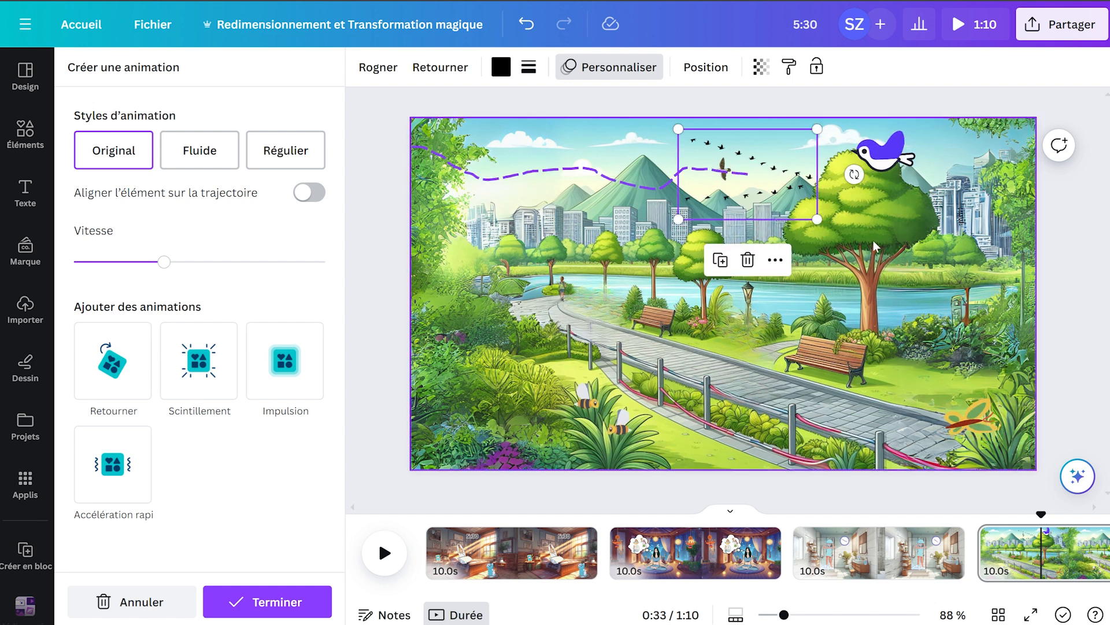
left_click(882, 158)
mouse_move(957, 219)
left_mouse_down()
mouse_move(1028, 226)
mouse_move(1006, 246)
mouse_move(1015, 254)
mouse_move(987, 244)
left_mouse_up()
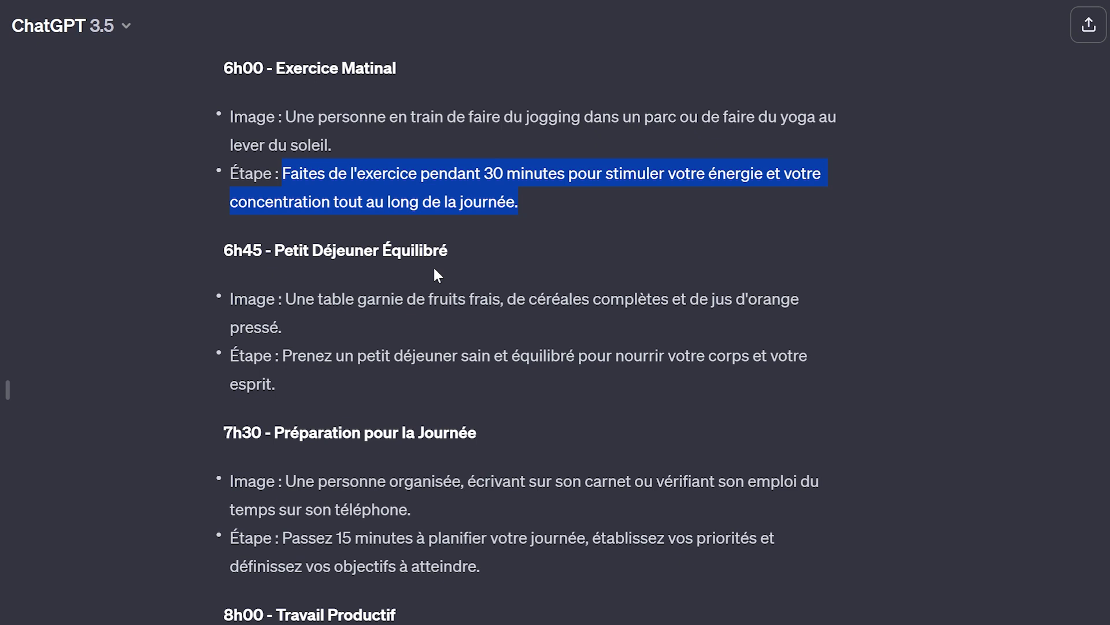
In ChatGPT, copy the Étape sentence of the 8h00 - Travail Productif section, without its Étape label.
left_click_drag(282, 355, 392, 380)
scroll(925, 382, "down", 3)
left_click(369, 269)
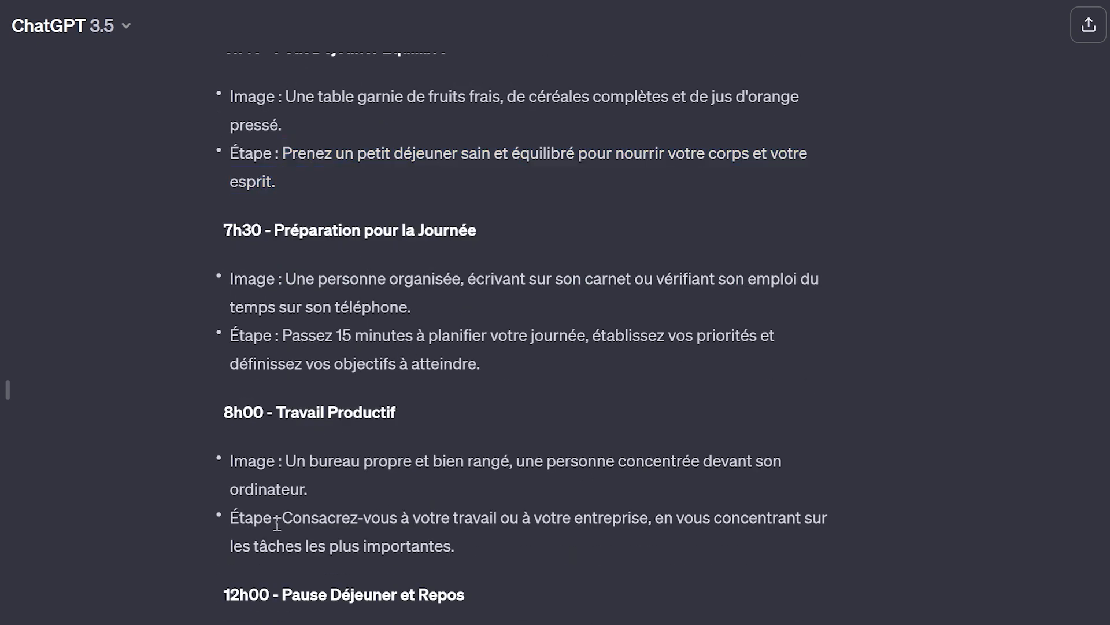
left_click_drag(277, 523, 549, 539)
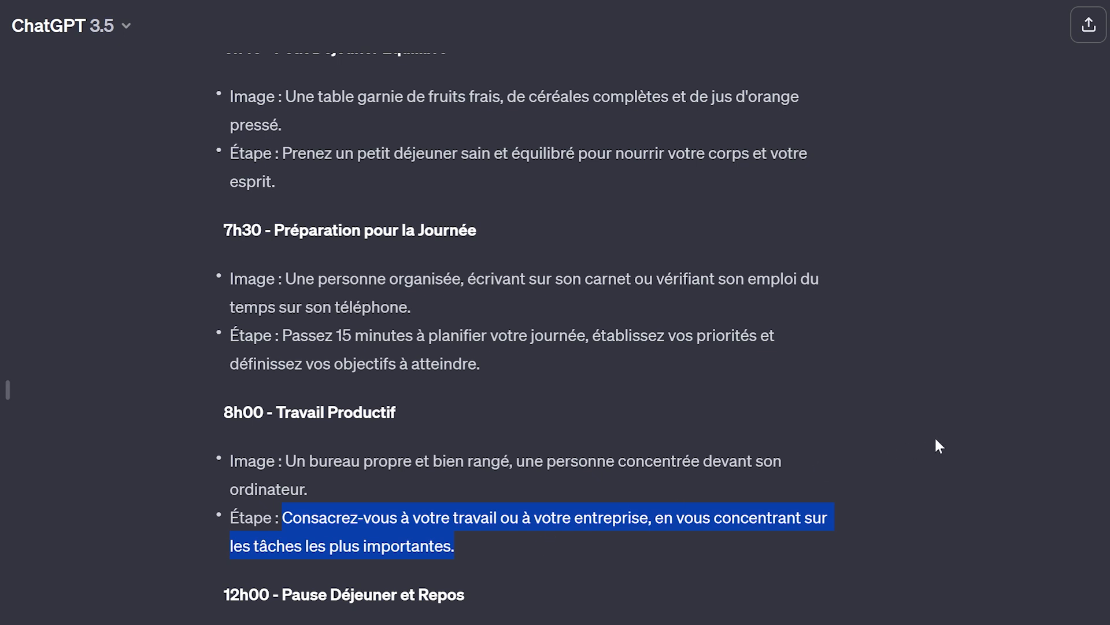
left_click(935, 570)
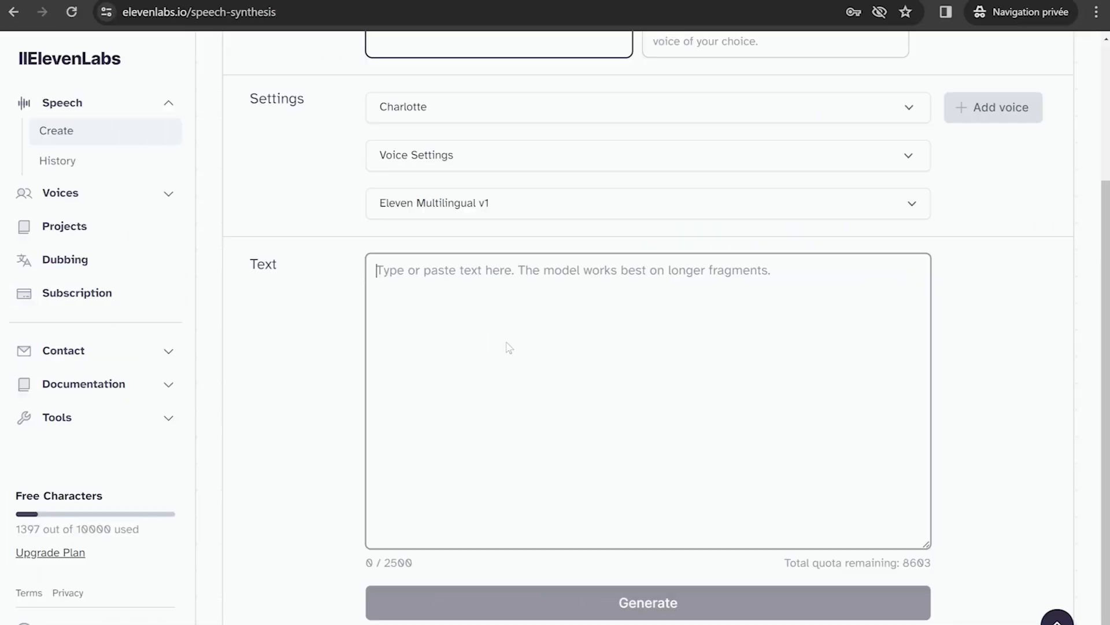
In ElevenLabs, paste the copied "Accordez-vous 15 minutes de méditation" sentence from the clipboard history and generate its speech.
key("super+v")
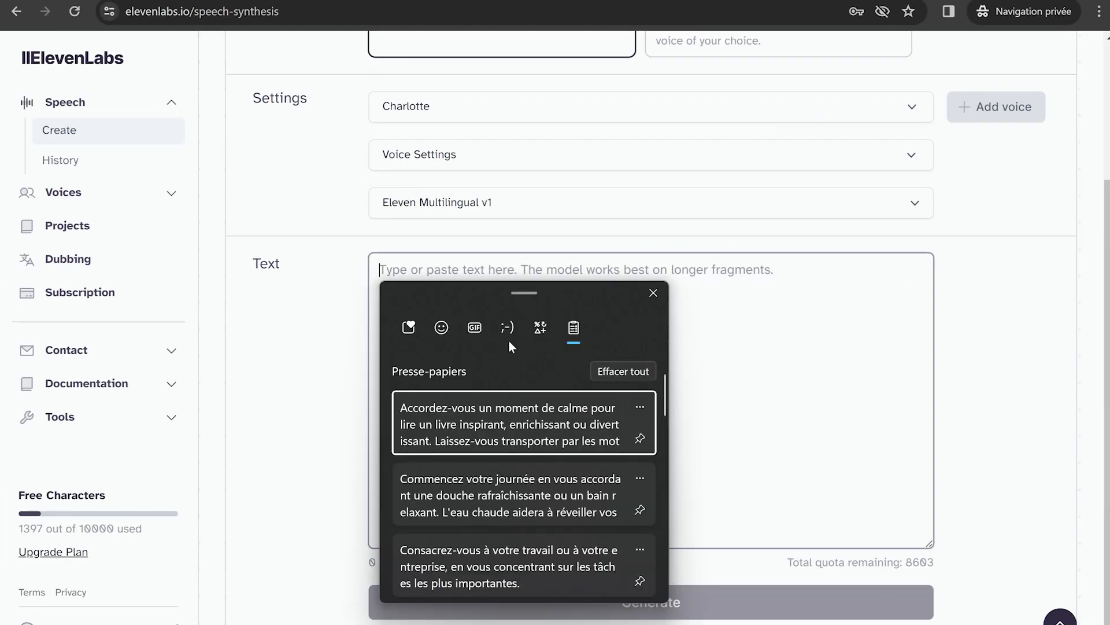
scroll(524, 478, "down", 6)
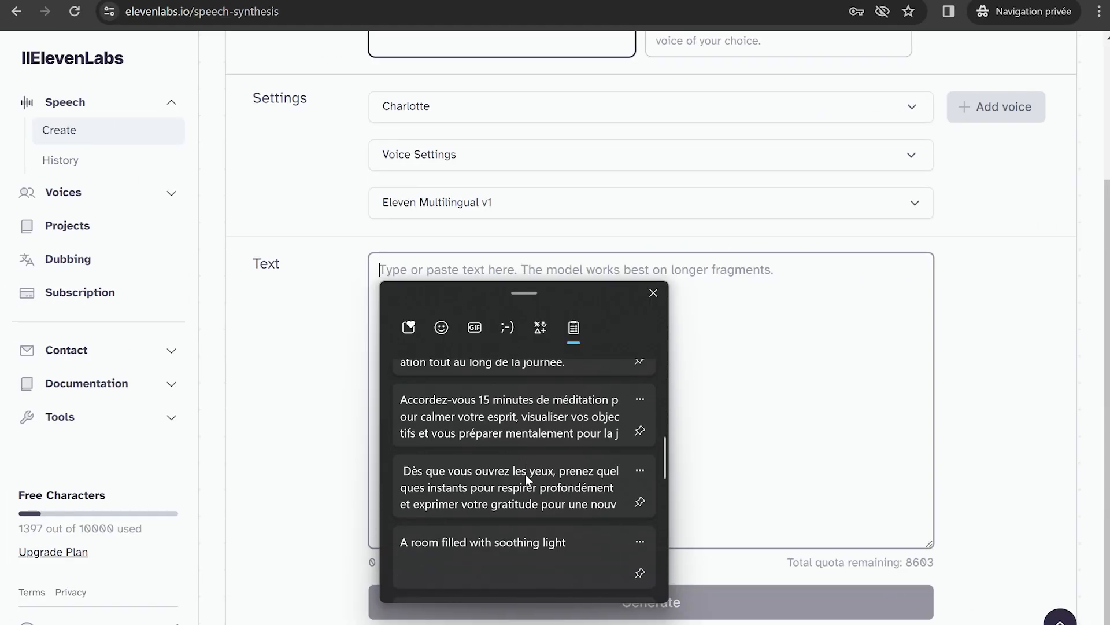
scroll(526, 475, "down", 2)
scroll(528, 472, "up", 2)
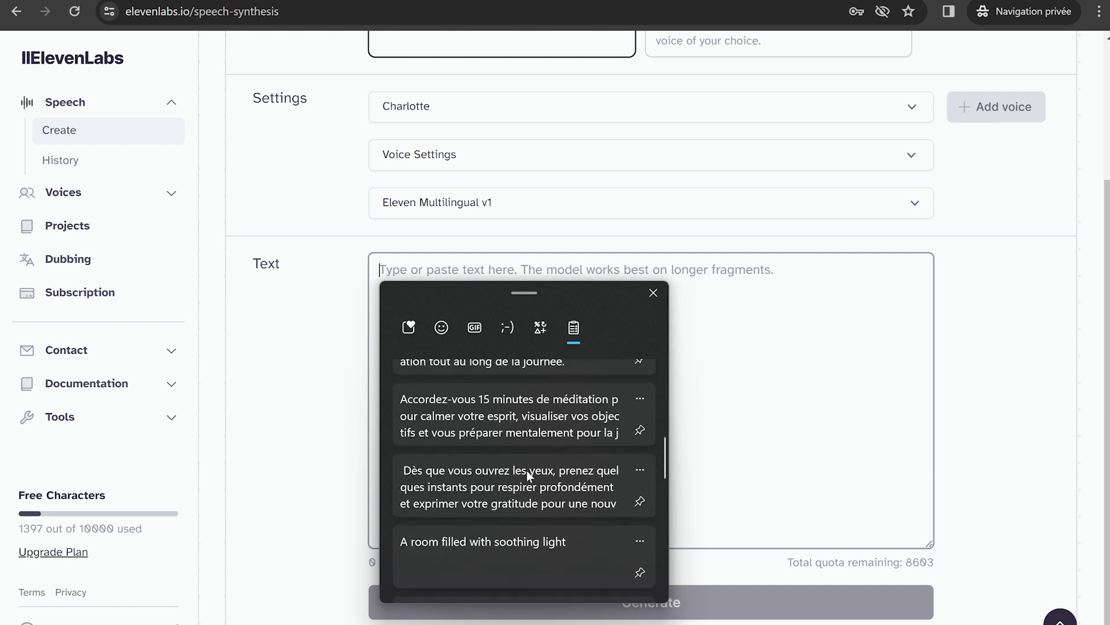
left_click(532, 423)
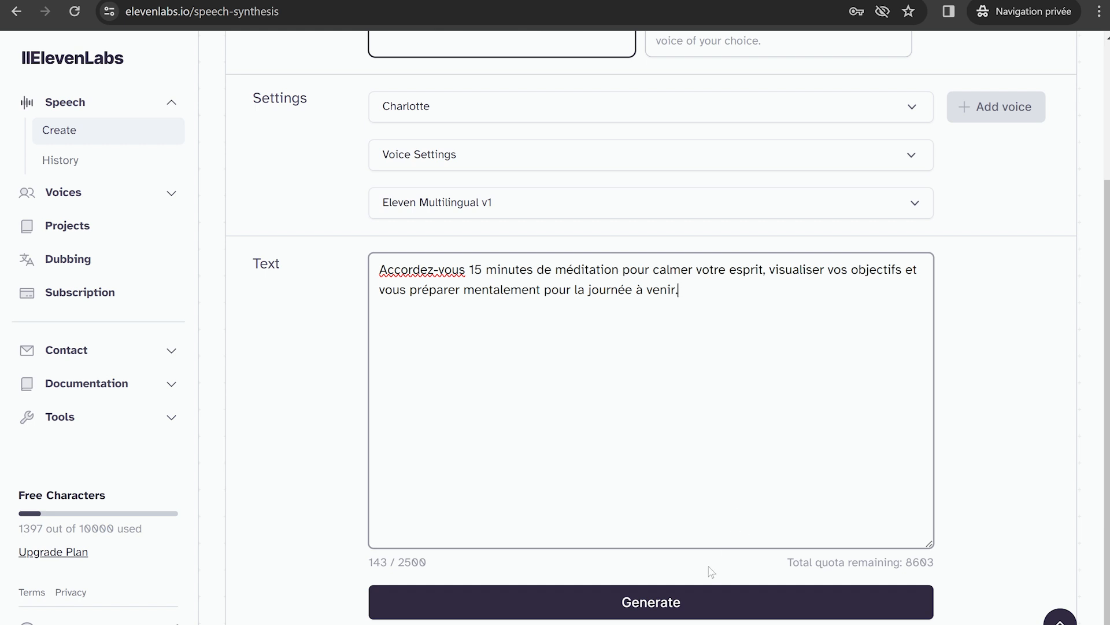
left_click(710, 599)
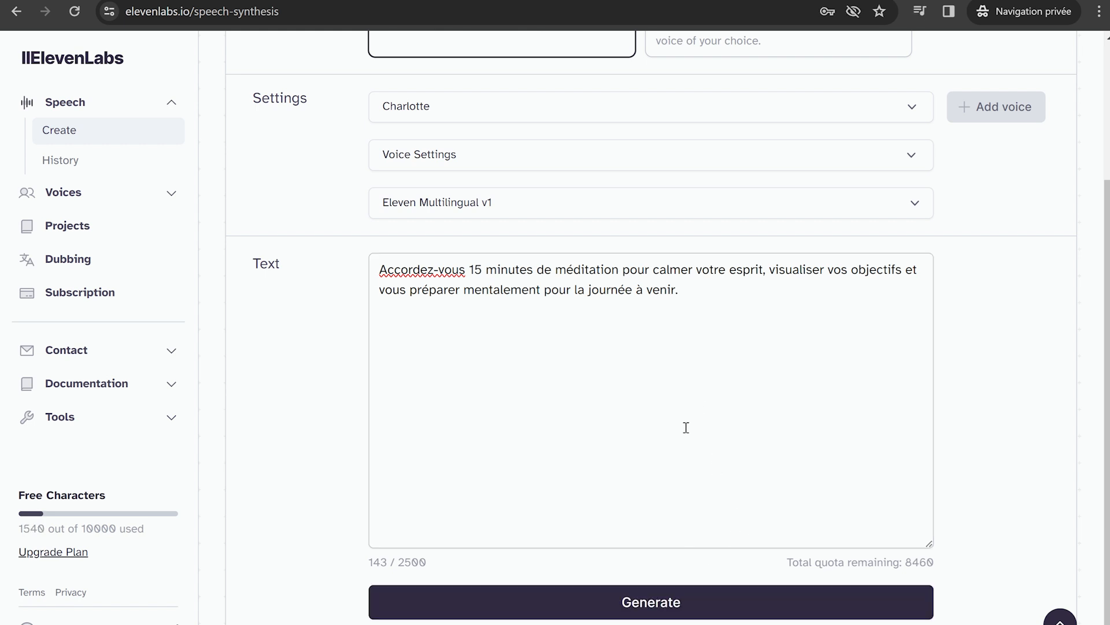
Replace the number 15 with the word "quinze" in the meditation text and regenerate the speech.
left_click_drag(483, 269, 463, 267)
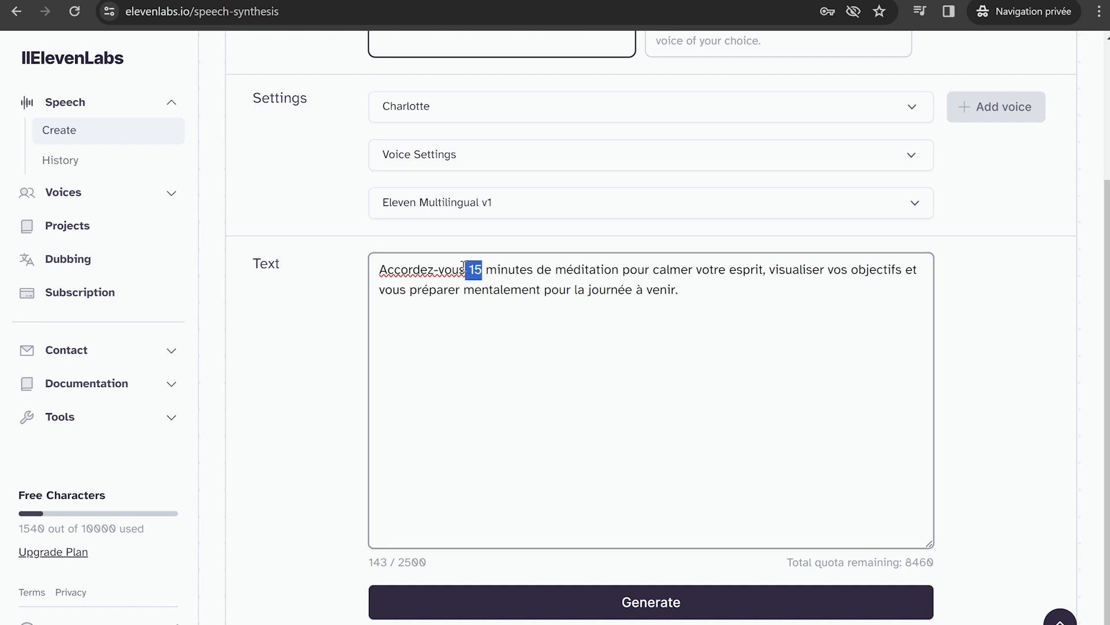
key("BackSpace")
type("quinze")
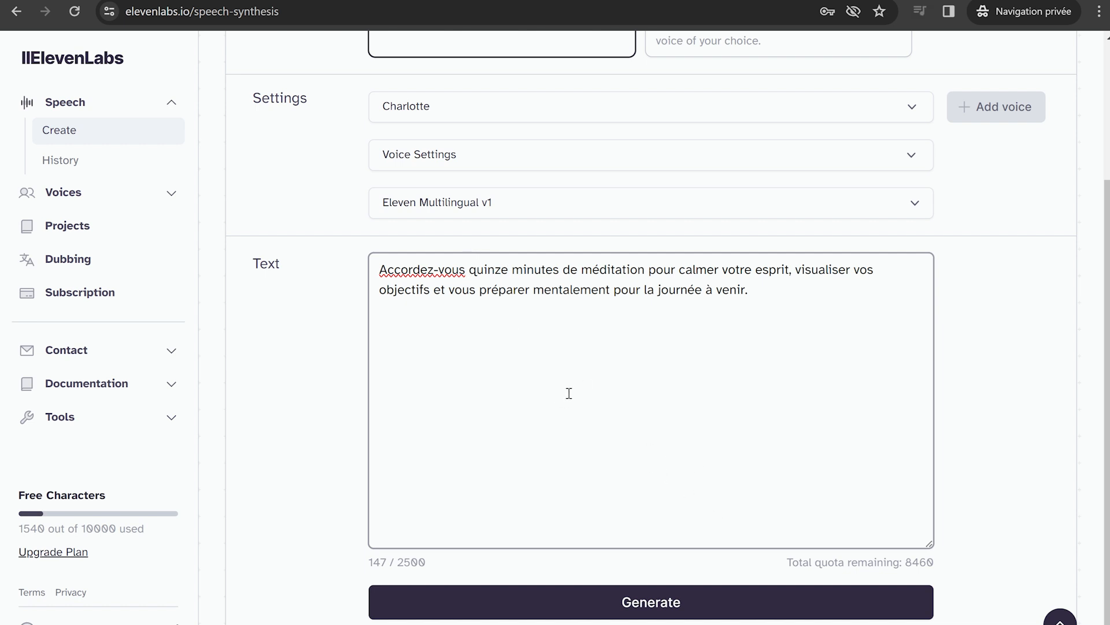
left_click(663, 593)
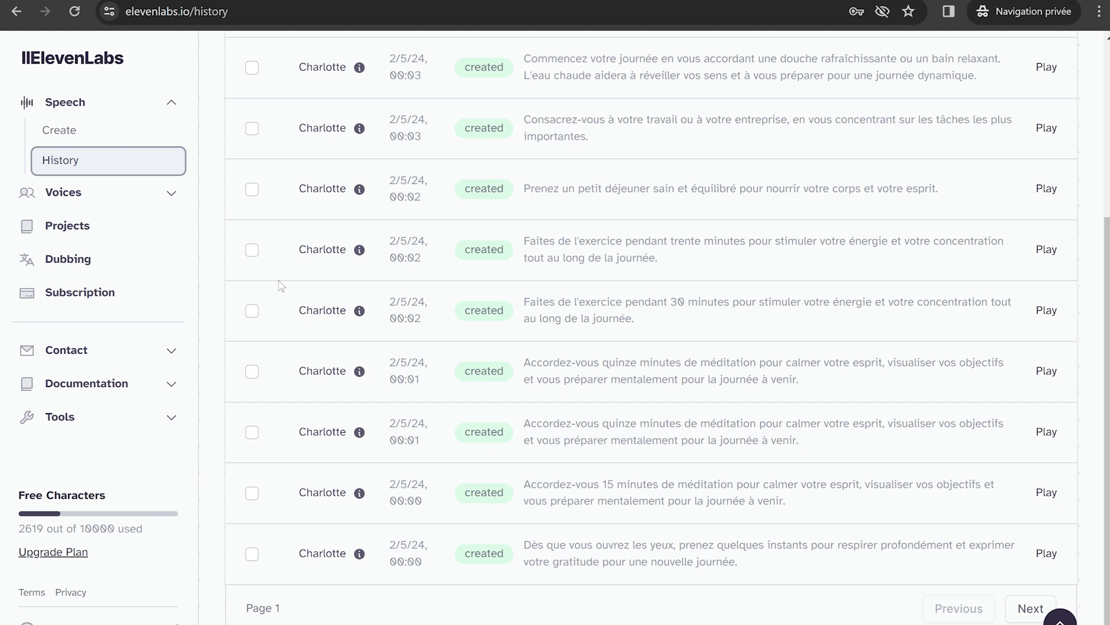
Select all generated samples in the History except the "30 minutes" exercise and "15 minutes" meditation takes, and download the selection.
scroll(281, 286, "up", 4)
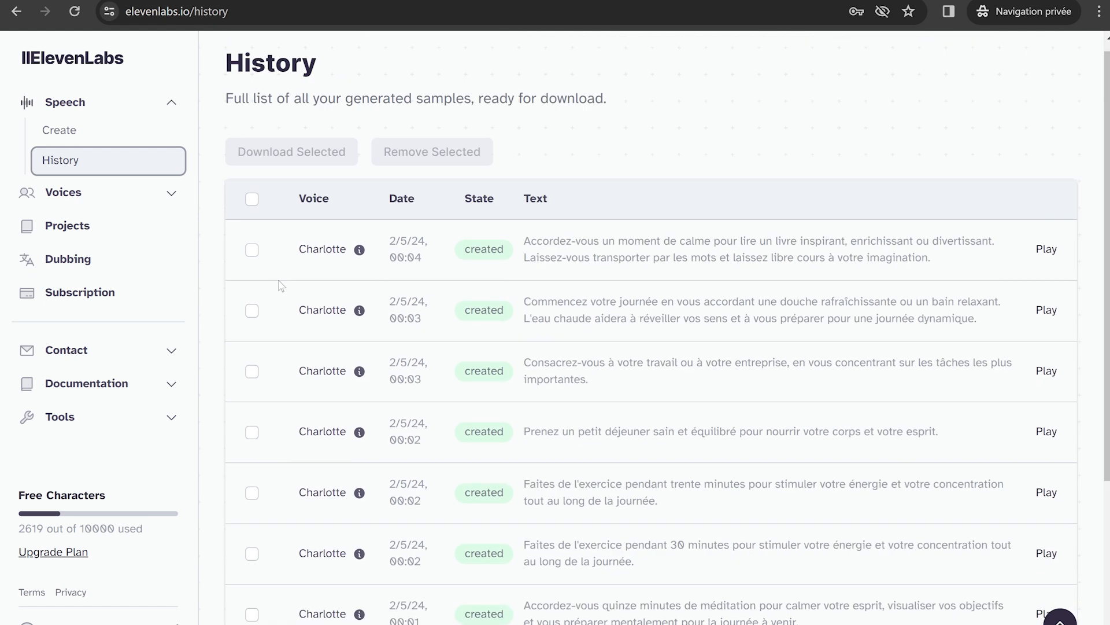
left_click(252, 210)
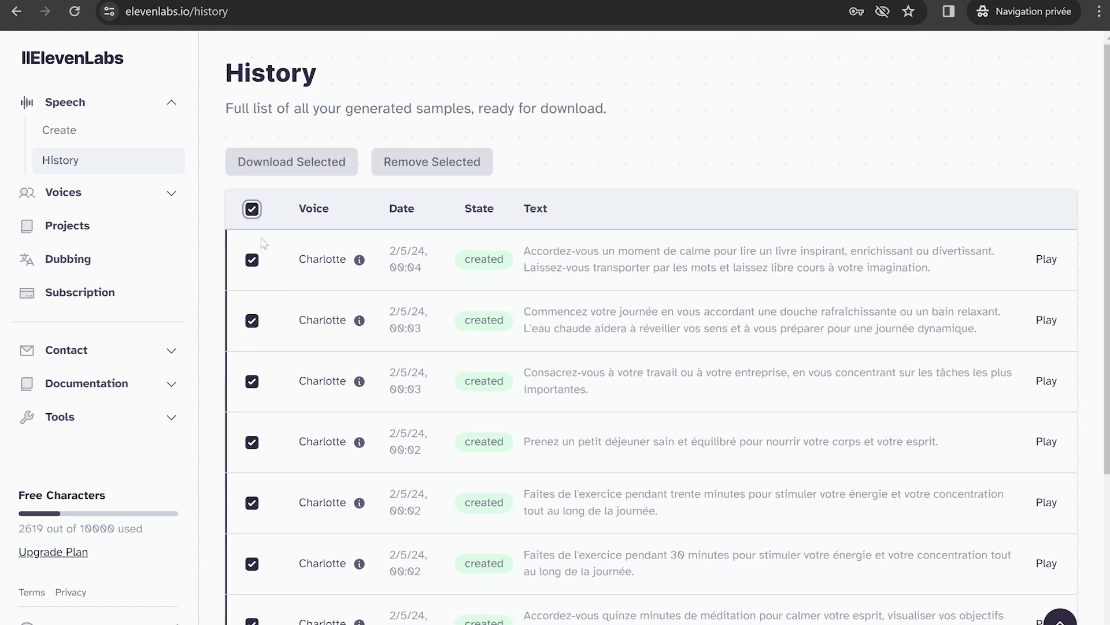
scroll(344, 331, "down", 4)
left_click(253, 312)
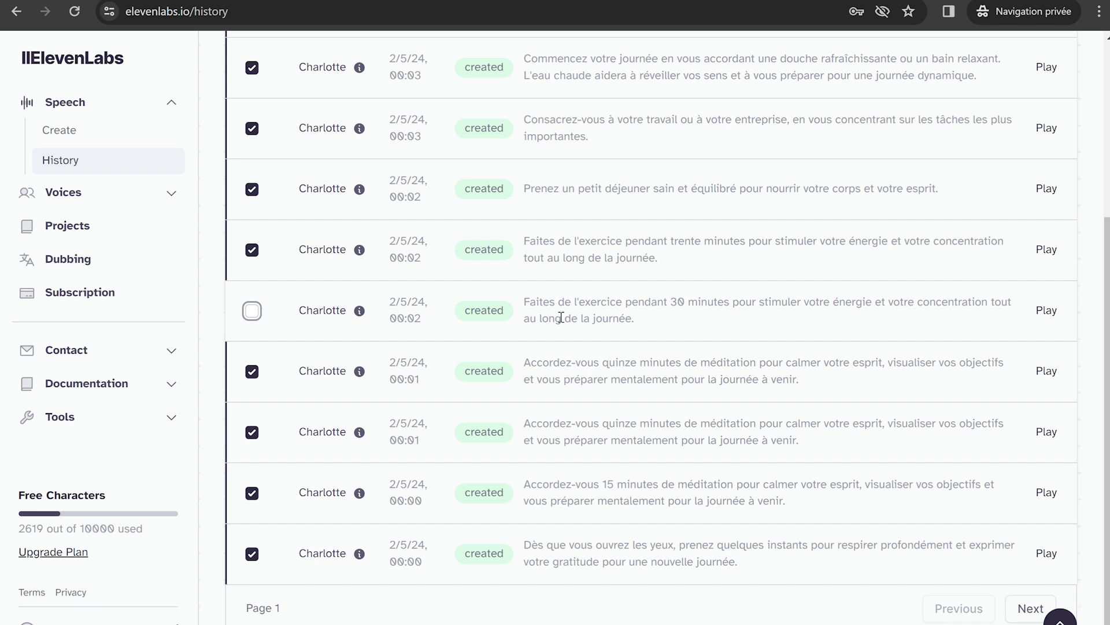
left_click(252, 493)
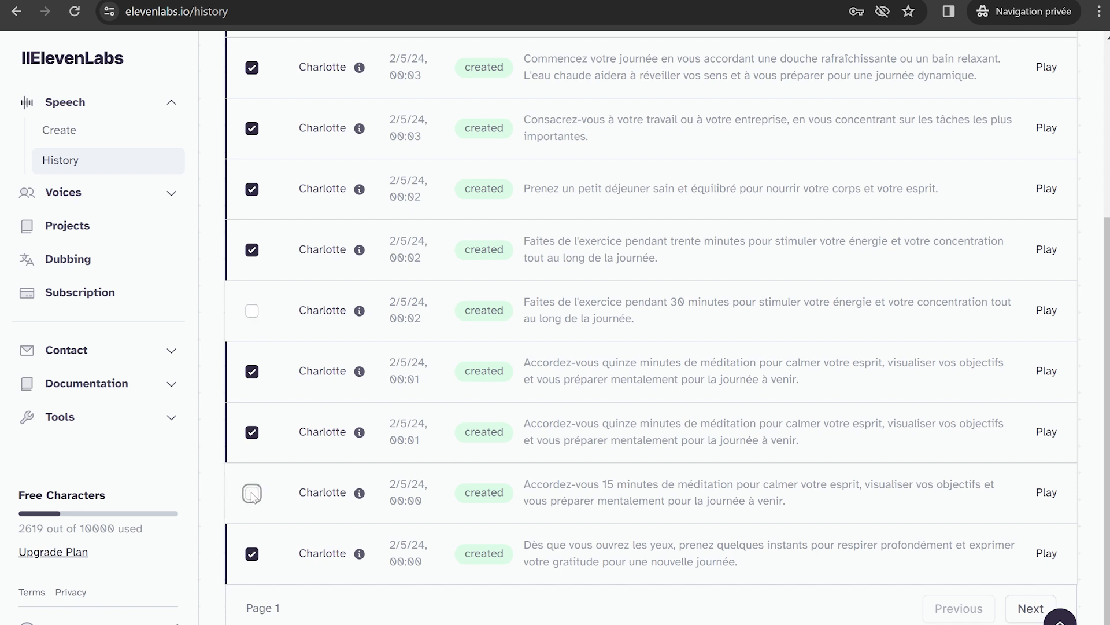
left_click(464, 449)
scroll(464, 448, "up", 5)
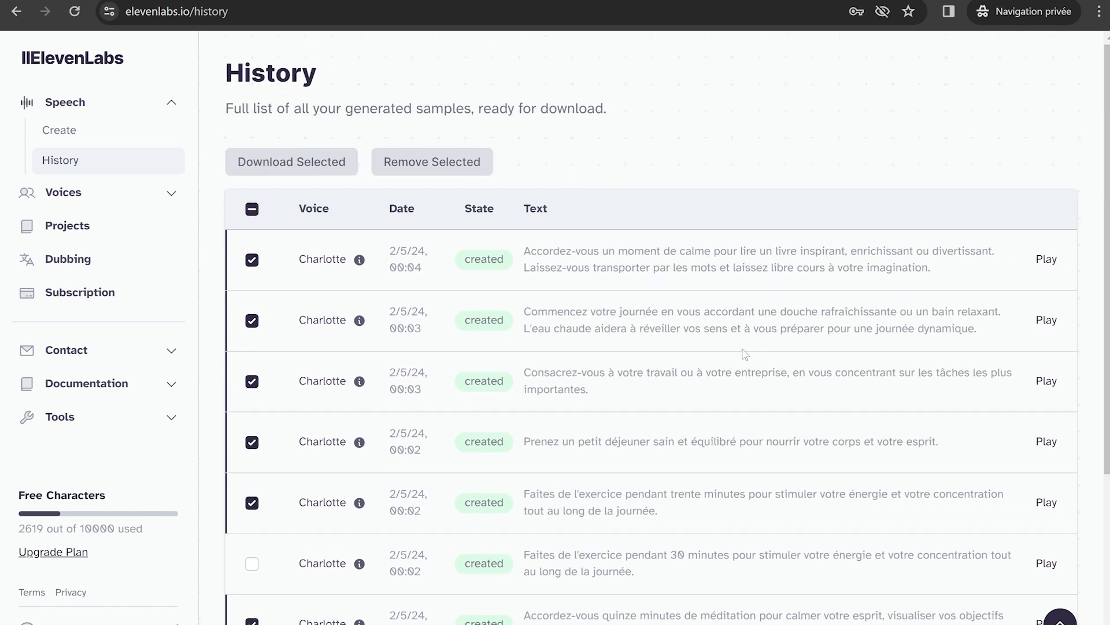
left_click(309, 163)
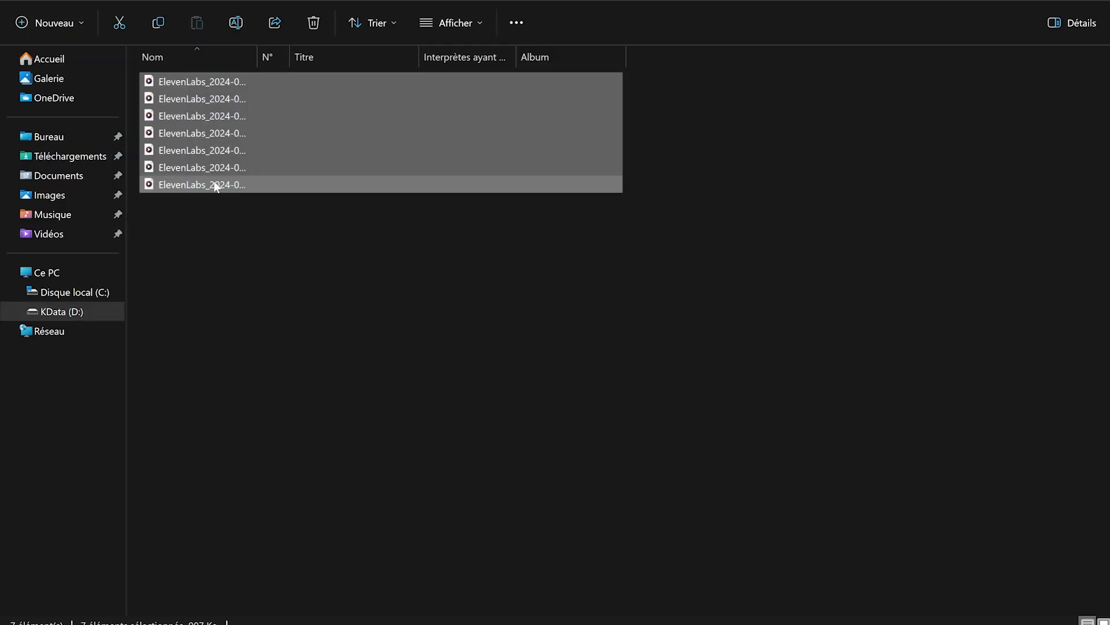
In the file explorer, rename all the selected ElevenLabs MP3 files together as Voix.
right_click(216, 183)
left_click(298, 197)
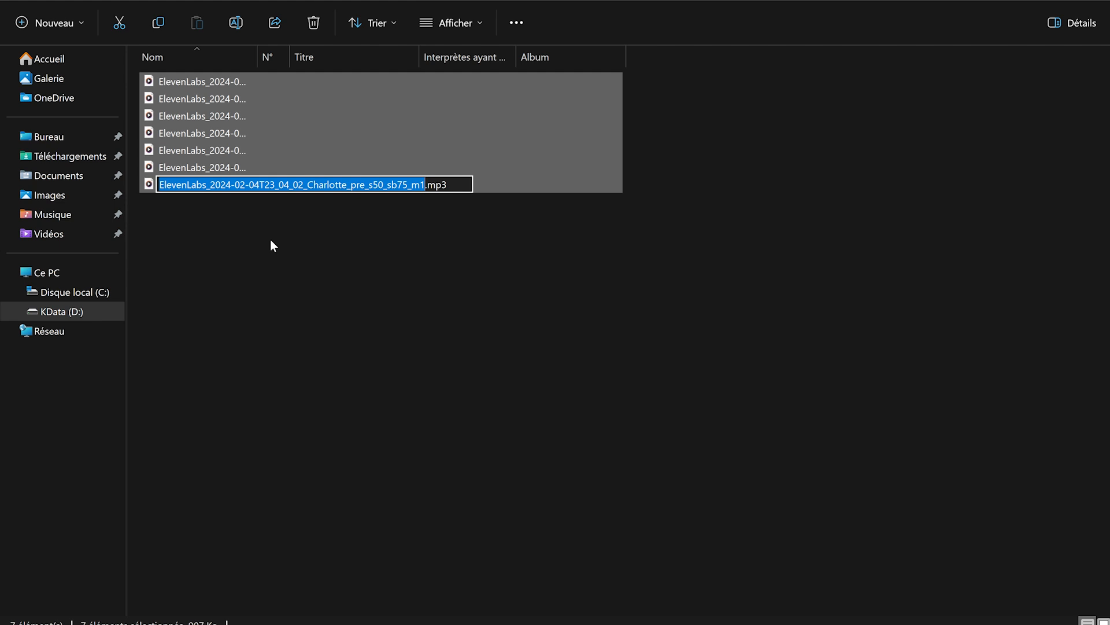
type("Voix")
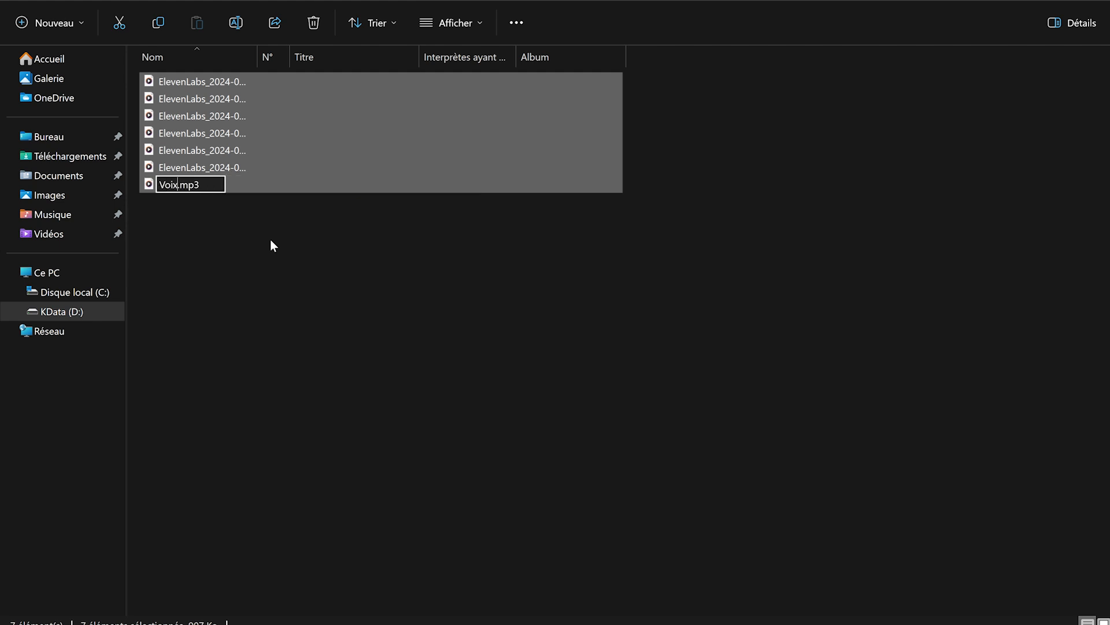
key("Return")
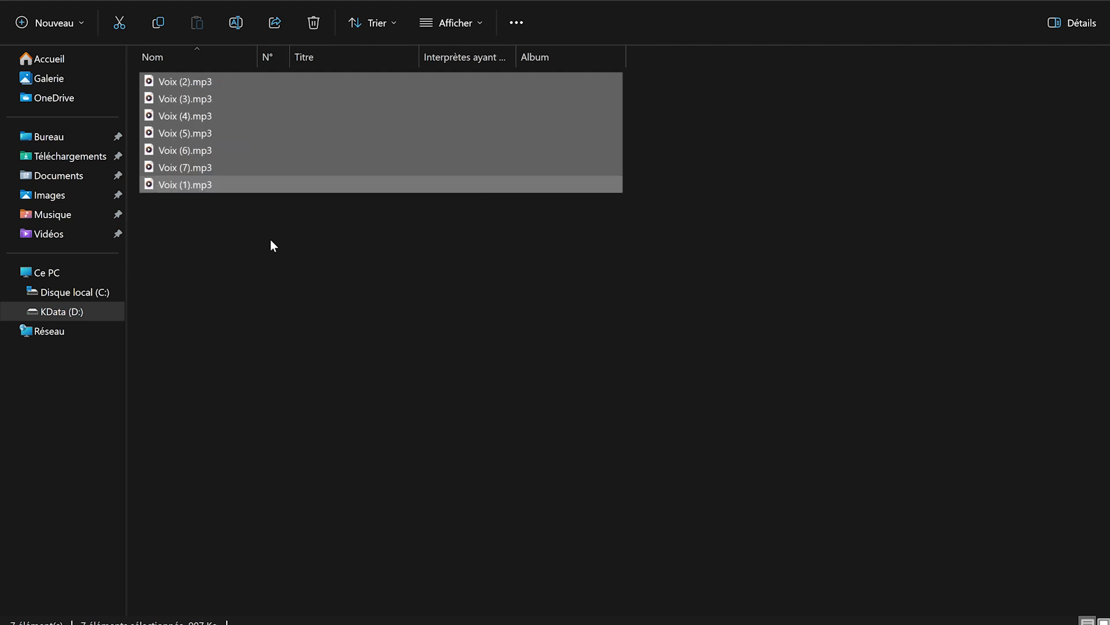
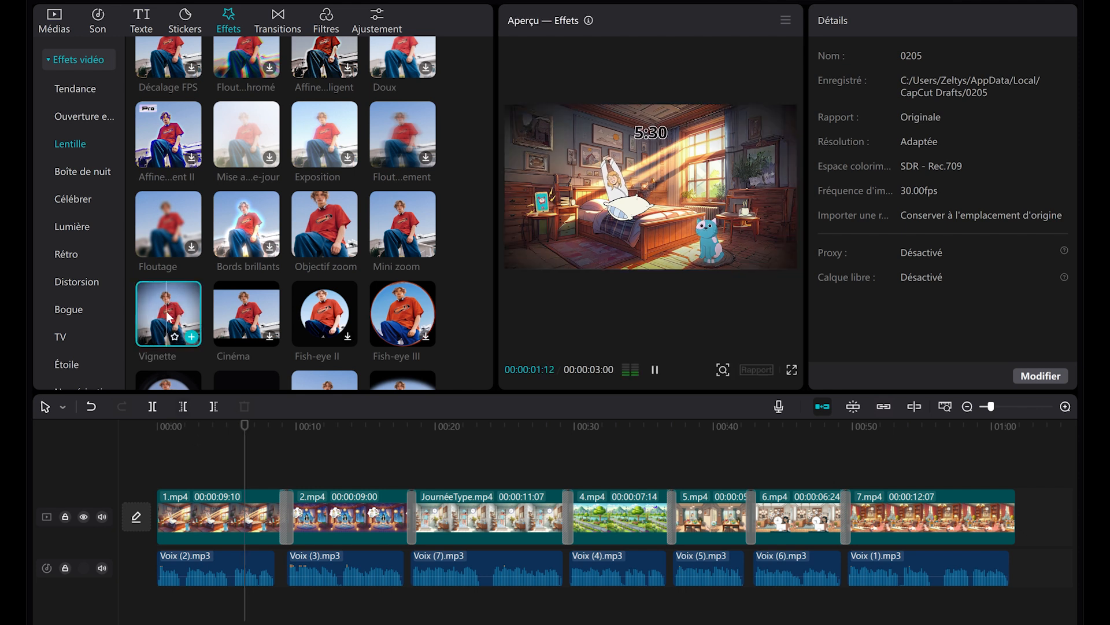
In CapCut, add the Vignette effect across the whole video and set its Texture to 78.
left_click_drag(169, 317, 176, 427)
left_click_drag(151, 484, 151, 477)
left_click_drag(407, 476, 1018, 477)
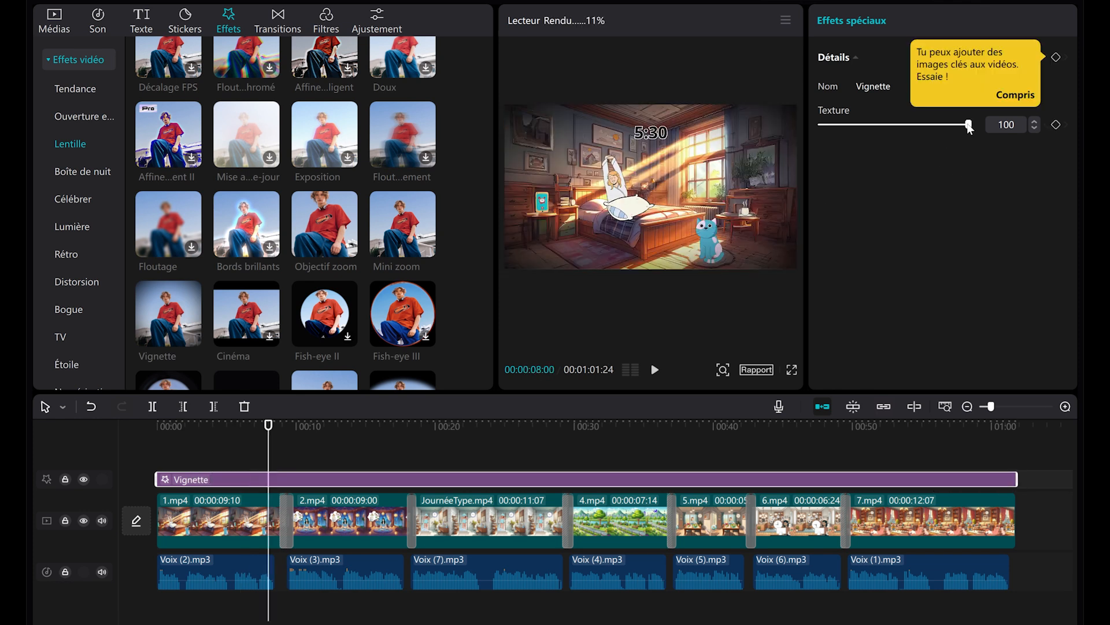
left_click_drag(941, 126, 935, 127)
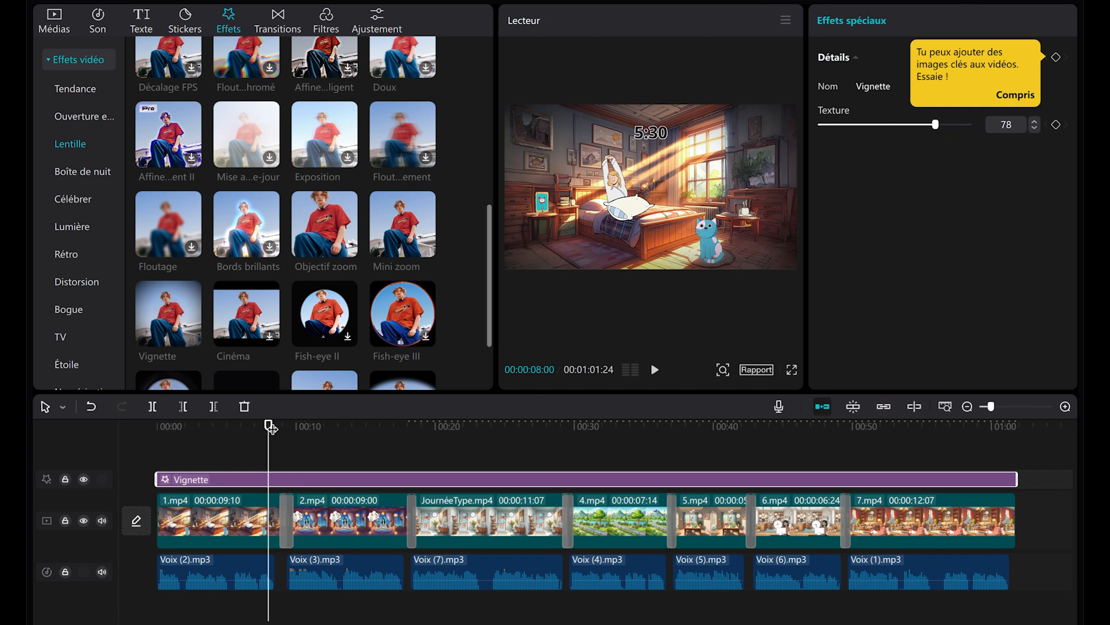
left_click_drag(299, 430, 485, 458)
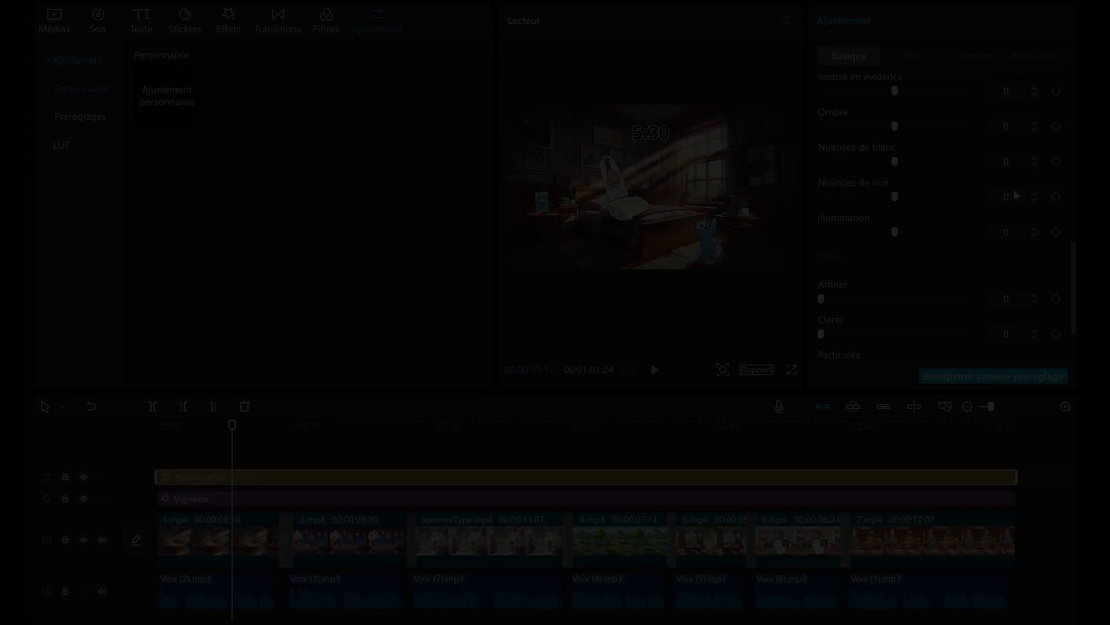
scroll(1015, 189, "up", 10)
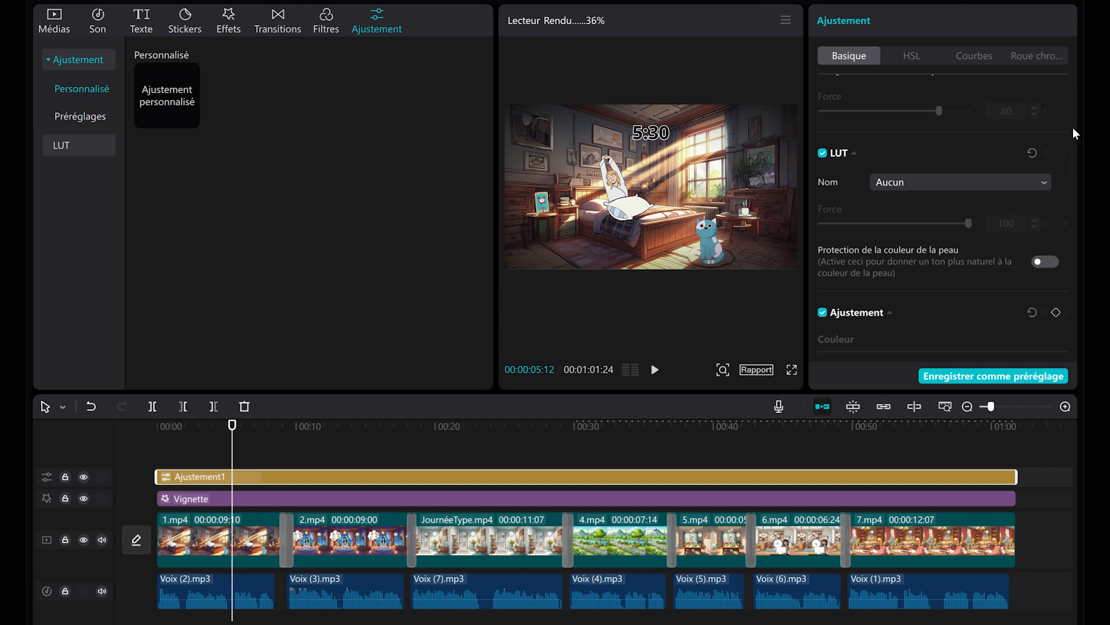
left_click_drag(1074, 131, 1079, 202)
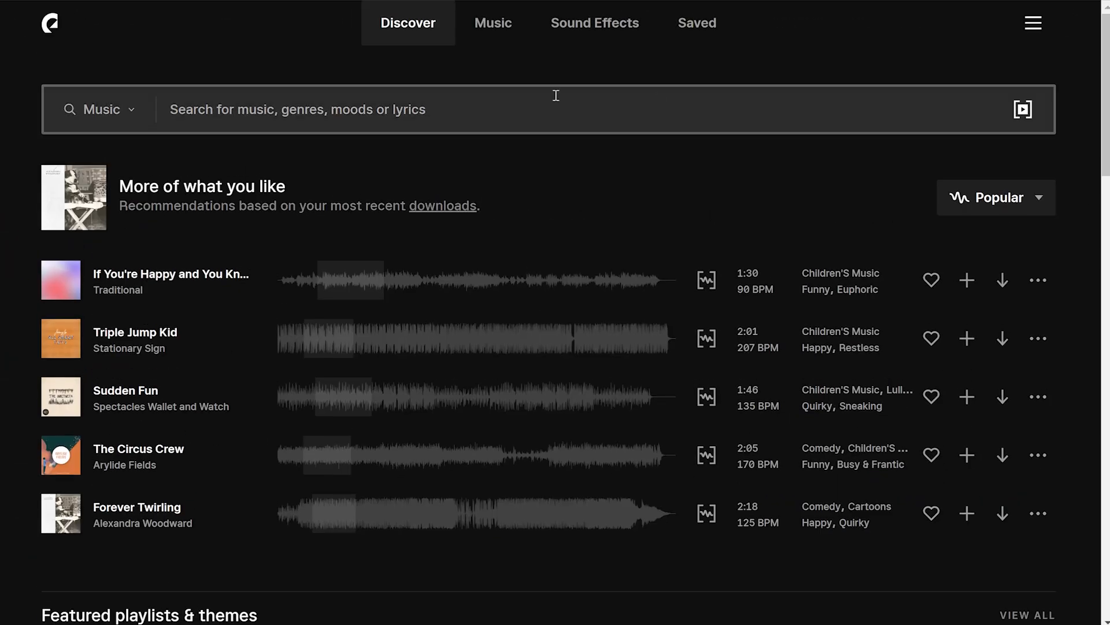
In Epidemic Sound, search the sound effects for whoosh and download Whip Whoosh 5 as an MP3.
left_click(578, 31)
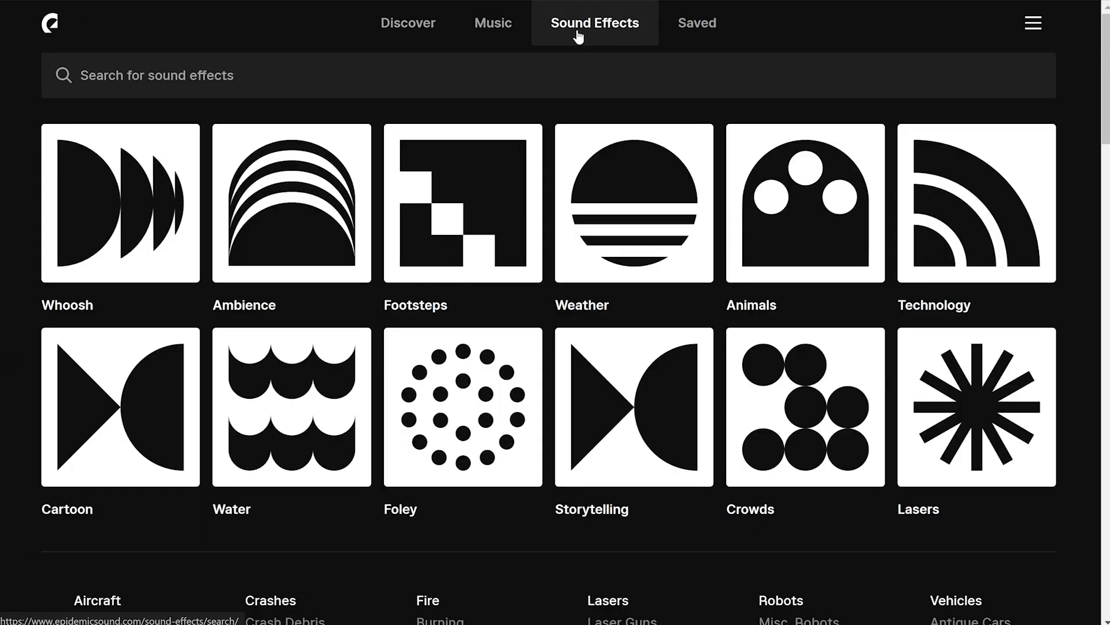
left_click(328, 76)
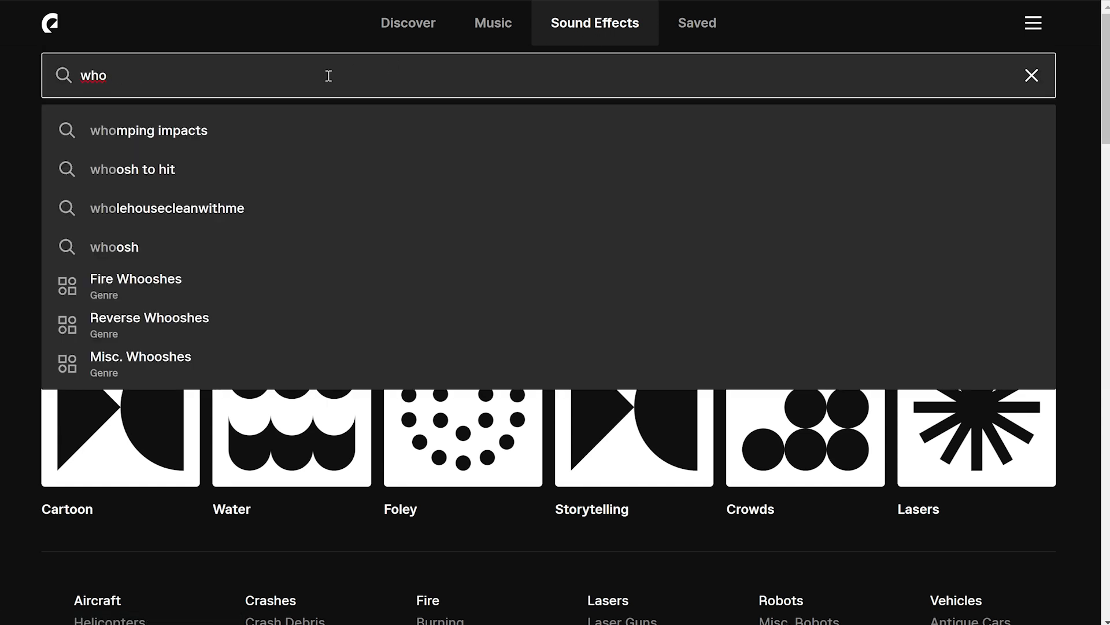
key("Return")
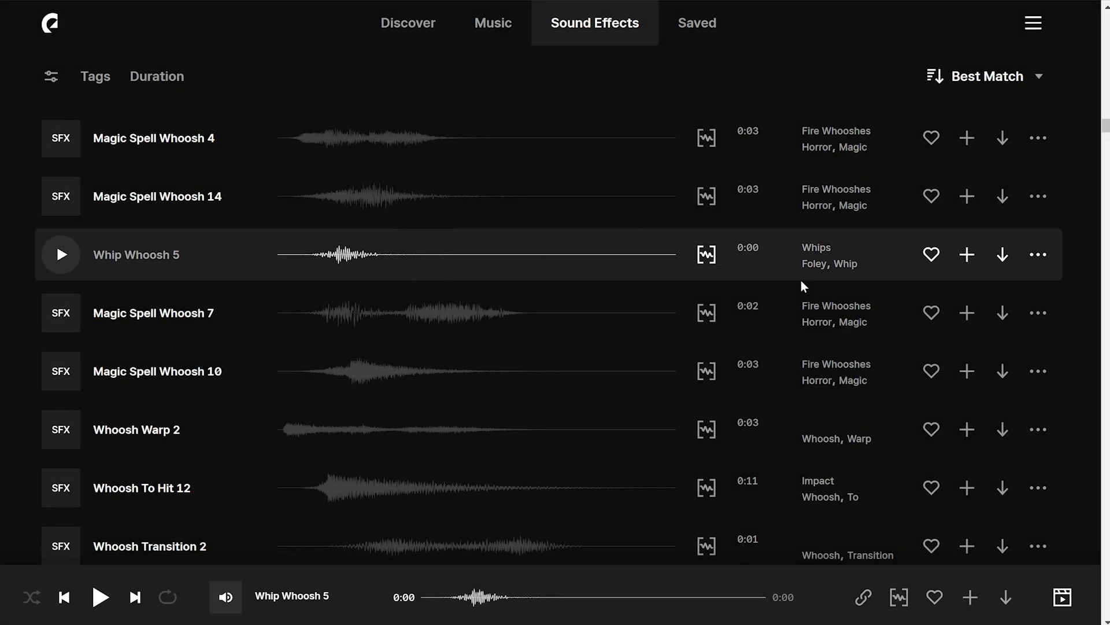
left_click(1003, 254)
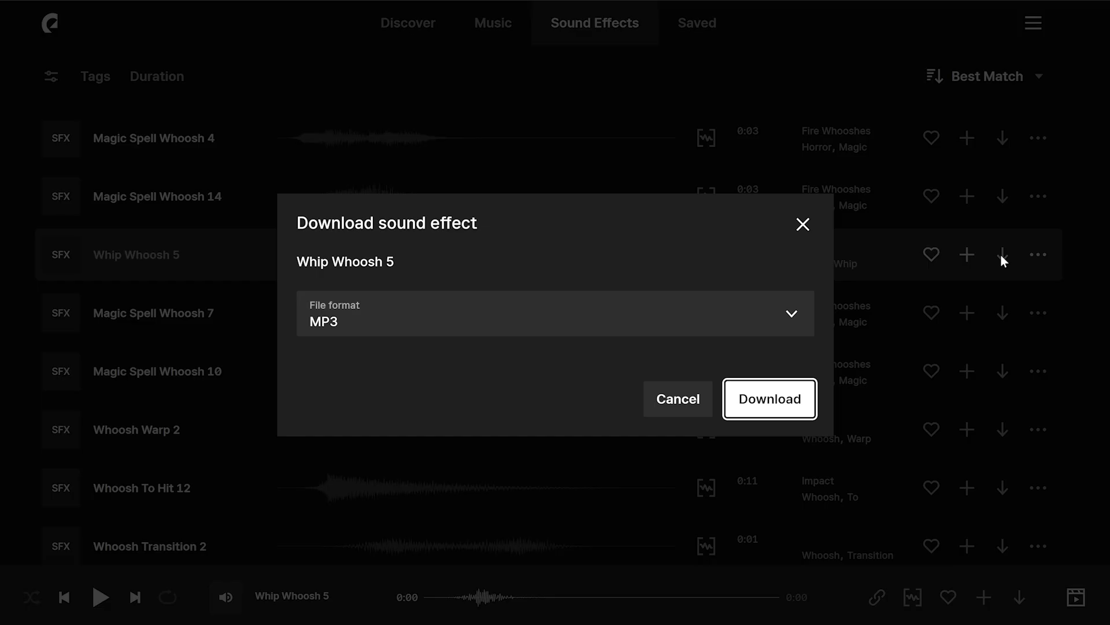
left_click(775, 396)
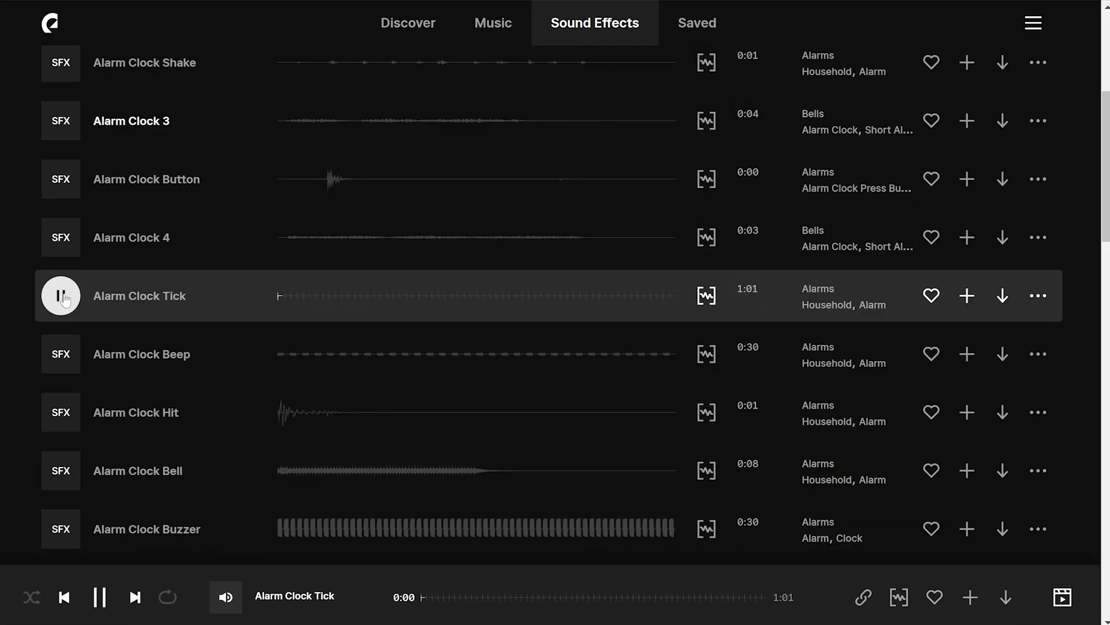
Preview the Alarm Clock Tick, Alarm Clock Beep and Bathroom Shower 6 sound effects.
left_click(60, 294)
left_click(61, 353)
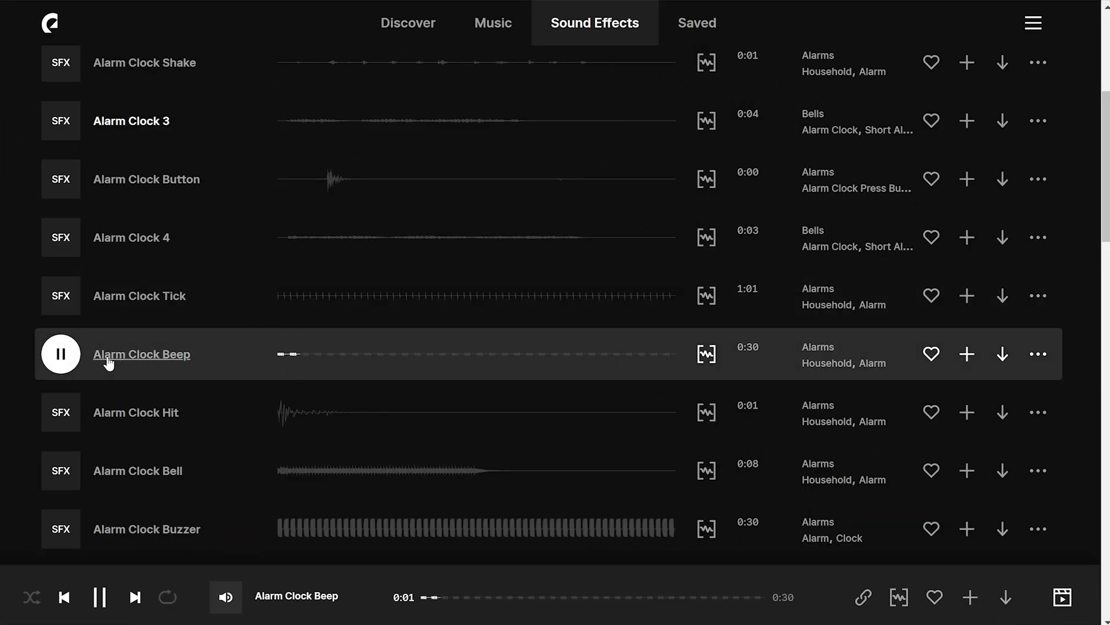
left_click(61, 355)
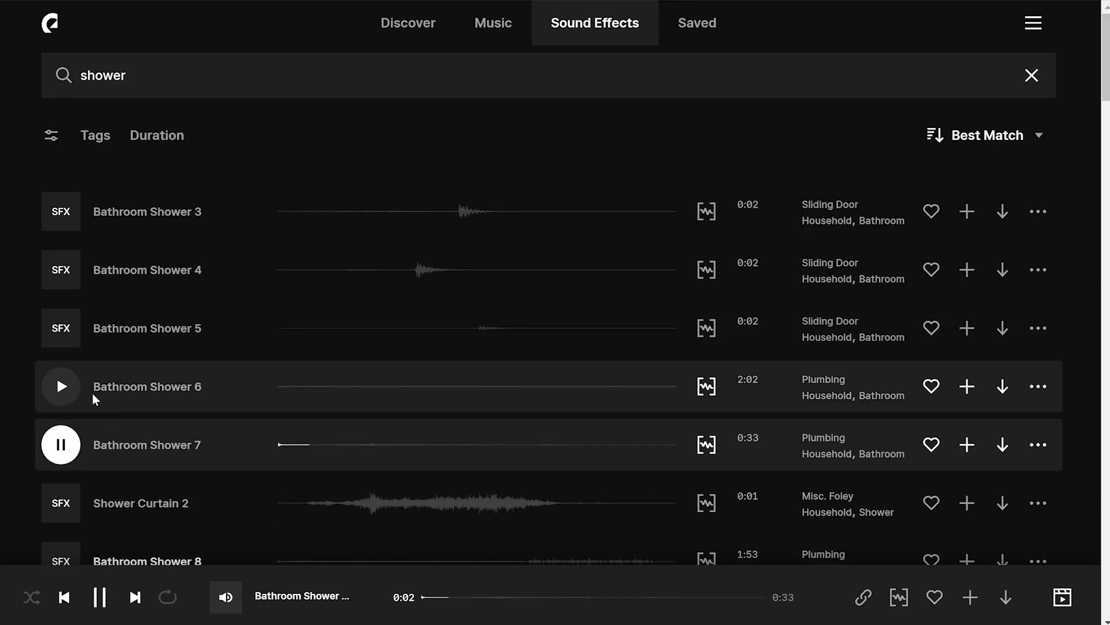
left_click(67, 387)
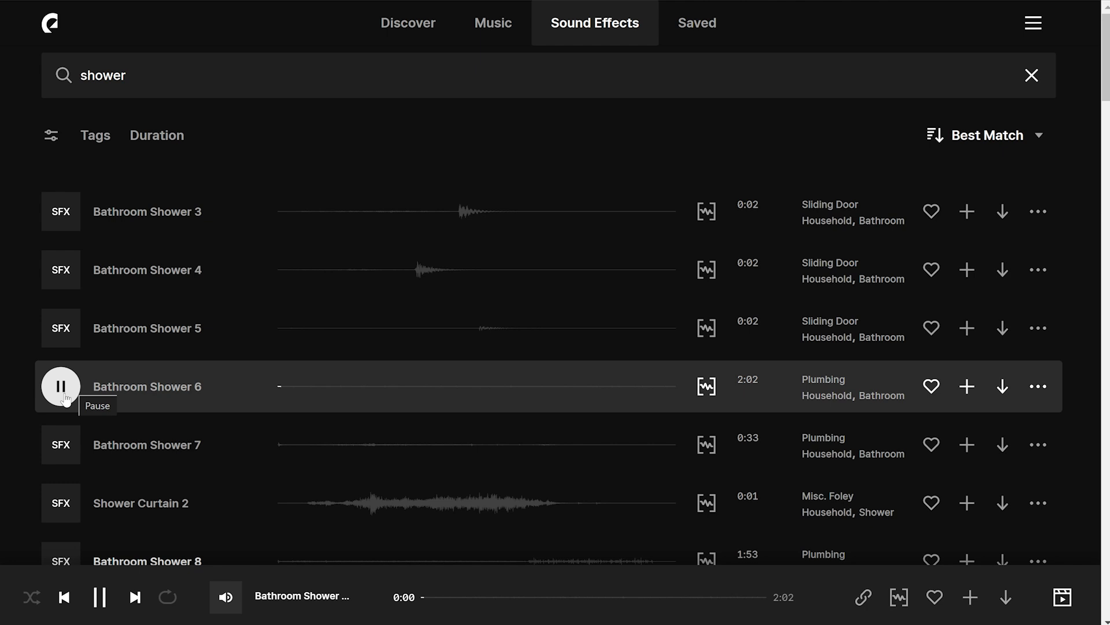
left_click(61, 390)
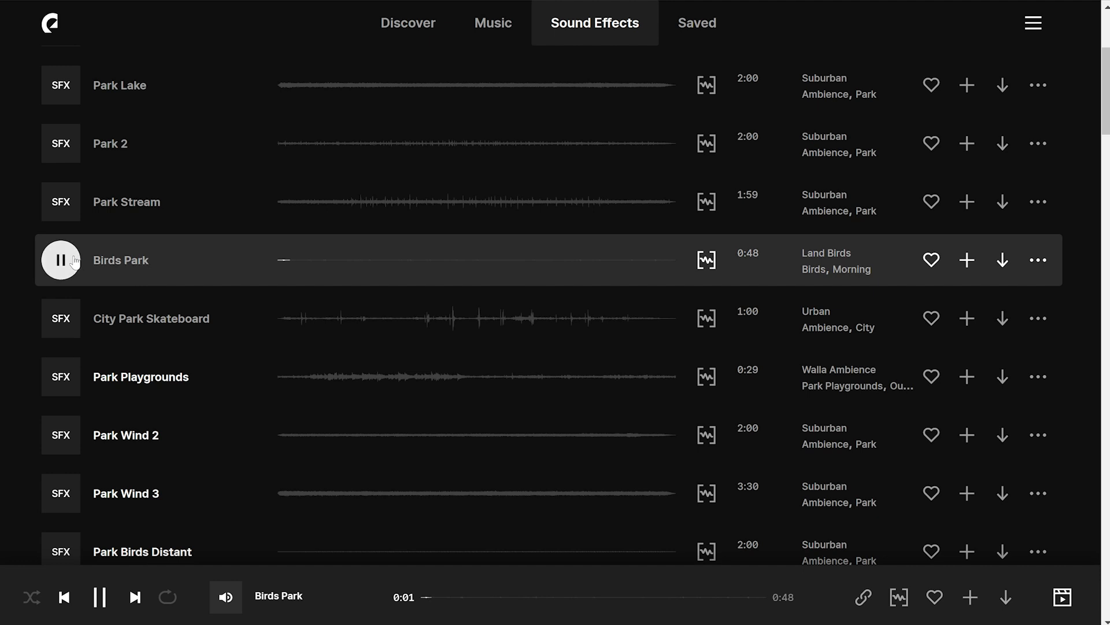
Preview the Birds Park sound effect and download it as an MP3.
left_click(73, 262)
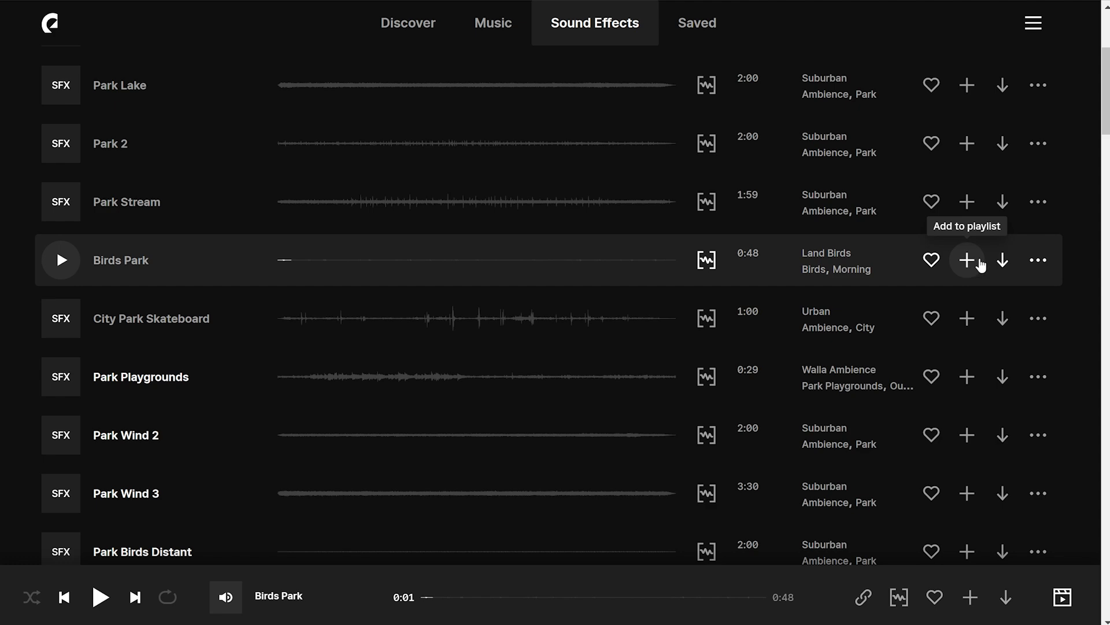
left_click(1001, 261)
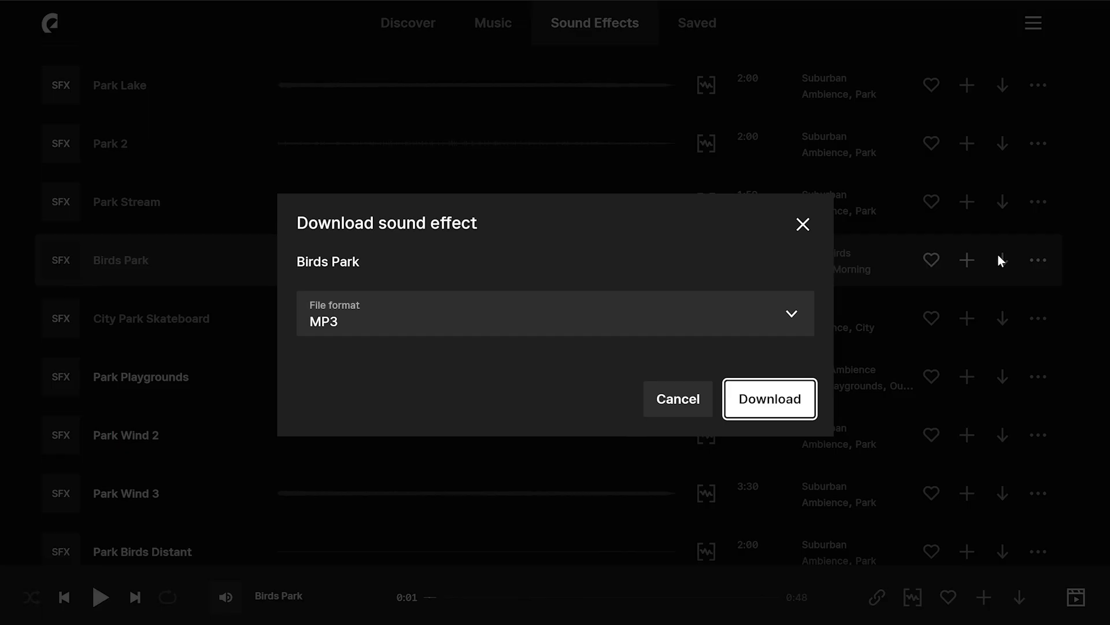
left_click(776, 405)
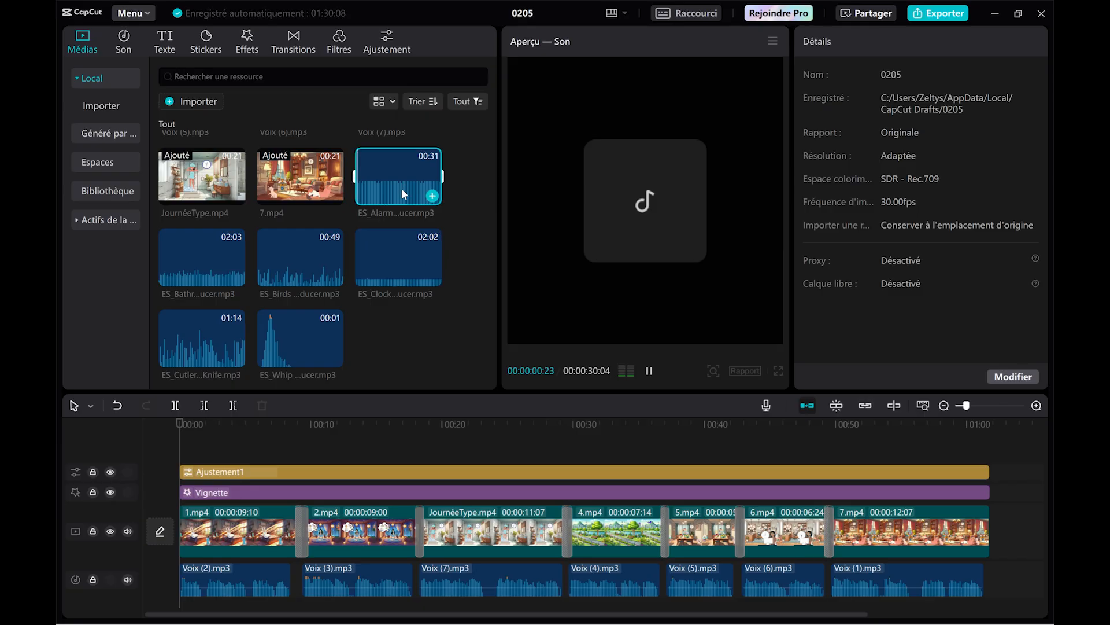
In CapCut, place the Alarm Clock Beep sound at the start of the timeline and trim it to the end of Voix (2).mp3.
left_click_drag(403, 195, 188, 602)
scroll(219, 463, "down", 1)
left_click_drag(181, 424, 229, 429)
left_click_drag(573, 551, 229, 552)
left_click(191, 429)
key("space")
left_click_drag(229, 553, 291, 552)
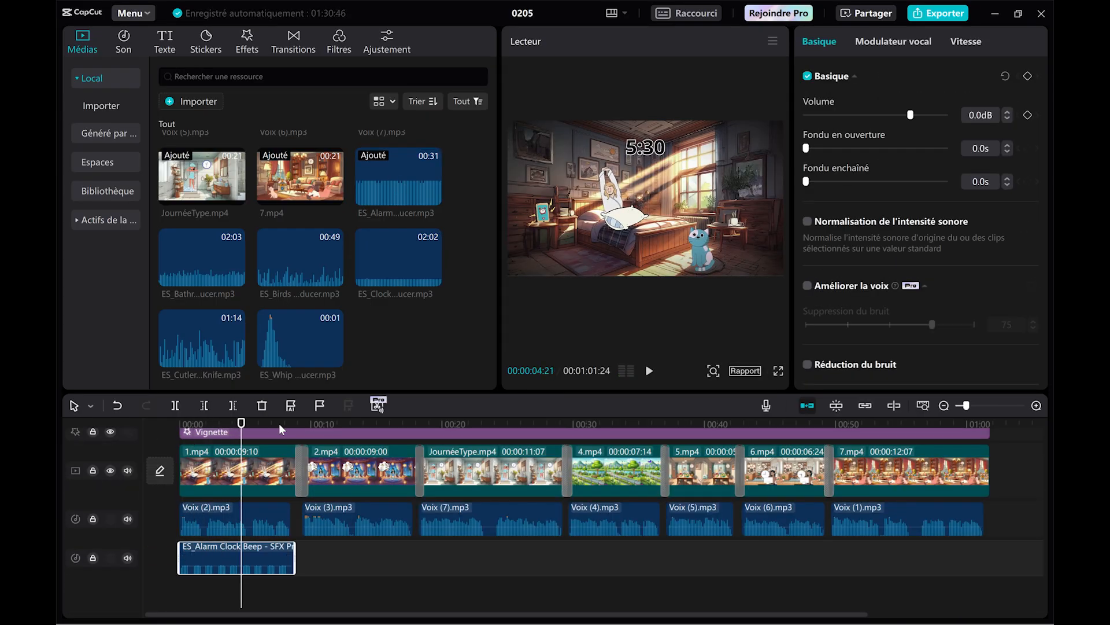
Lower the Alarm Clock Beep clip's volume to -10.8 dB and play it back.
left_click(279, 425)
left_click(279, 431)
mouse_move(902, 114)
left_mouse_down()
mouse_move(927, 115)
mouse_move(891, 115)
left_mouse_up()
left_click(189, 424)
key("space")
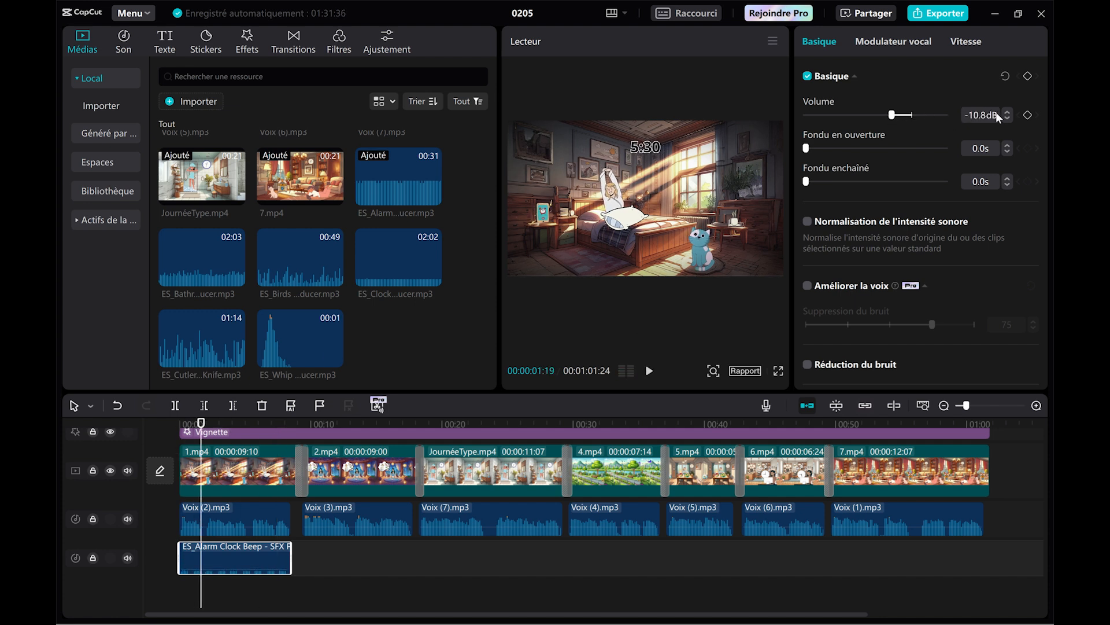
key("space")
Place the Whip Whoosh sound under the transitions leading into 2.mp4 and JournéeType.mp4.
left_click(299, 345)
left_click(260, 424)
key("space")
left_click_drag(297, 345, 420, 558)
key("space")
scroll(260, 451, "up", 1)
Add the whoosh sound under the remaining scene transitions up to 7.mp4 and play back part of the timeline.
left_click_drag(421, 559, 726, 558)
left_click_drag(726, 558, 819, 559)
left_click_drag(819, 558, 929, 558)
scroll(686, 543, "right", 5)
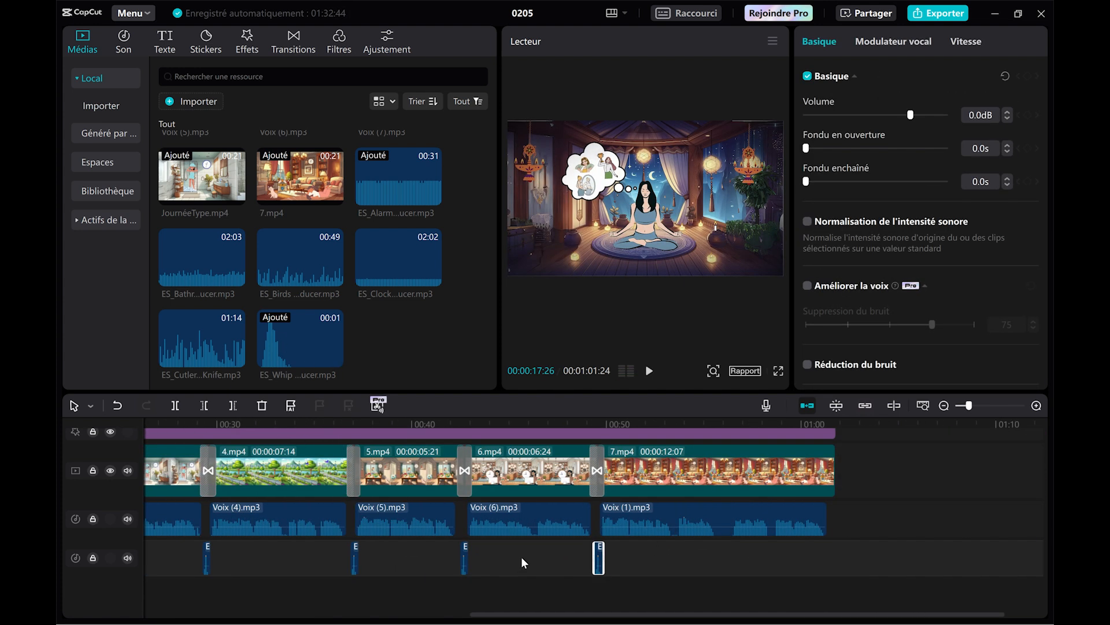
scroll(522, 560, "down", 1)
left_click(258, 424)
key("space")
key("space")
Place the Bathroom Shower 6 sound under the JournéeType.mp4 scene and trim it to the end of that scene.
left_click_drag(429, 424, 402, 428)
left_click(202, 260)
left_click_drag(202, 260, 403, 598)
left_click_drag(402, 424, 547, 425)
left_click(233, 405)
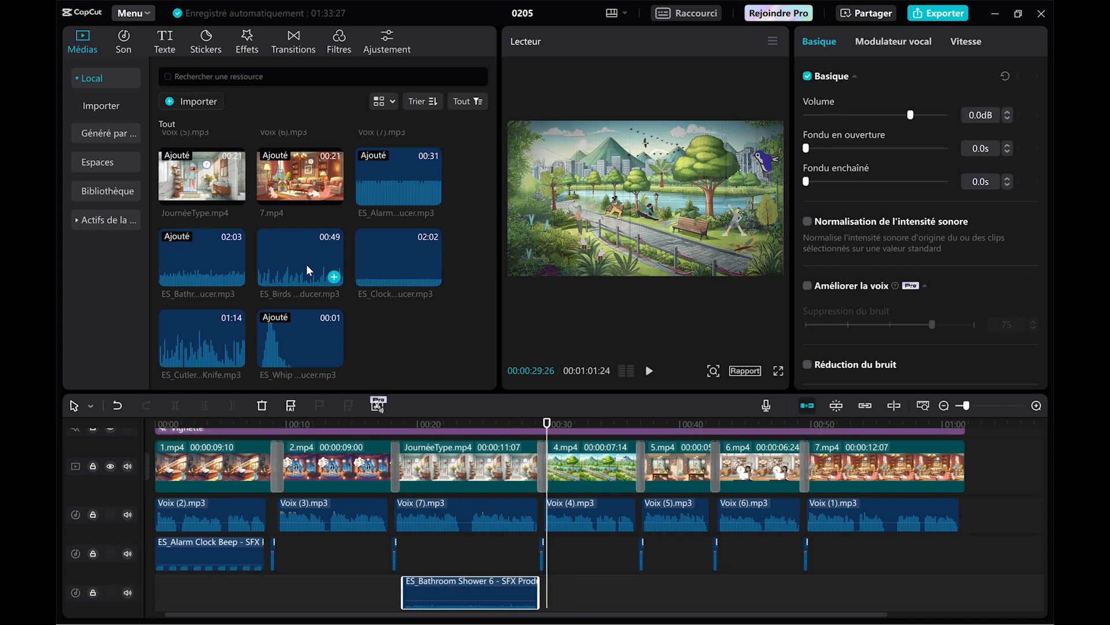
Place the Birds Park sound under the 4.mp4 park scene and trim it to the scene's end.
left_click_drag(308, 270, 548, 595)
left_click(637, 425)
left_click(233, 406)
Place the Cutlery Fork sound under the 5.mp4 scene and cut off its excess length.
left_click_drag(637, 424, 646, 425)
left_click_drag(203, 341, 642, 602)
left_click_drag(709, 424, 741, 425)
left_click(232, 405)
Place the Clock Ticking sound under the 6.mp4 scene and cut off its excess length.
left_click(407, 270)
left_click_drag(407, 270, 716, 590)
left_click_drag(742, 424, 879, 425)
left_click(233, 406)
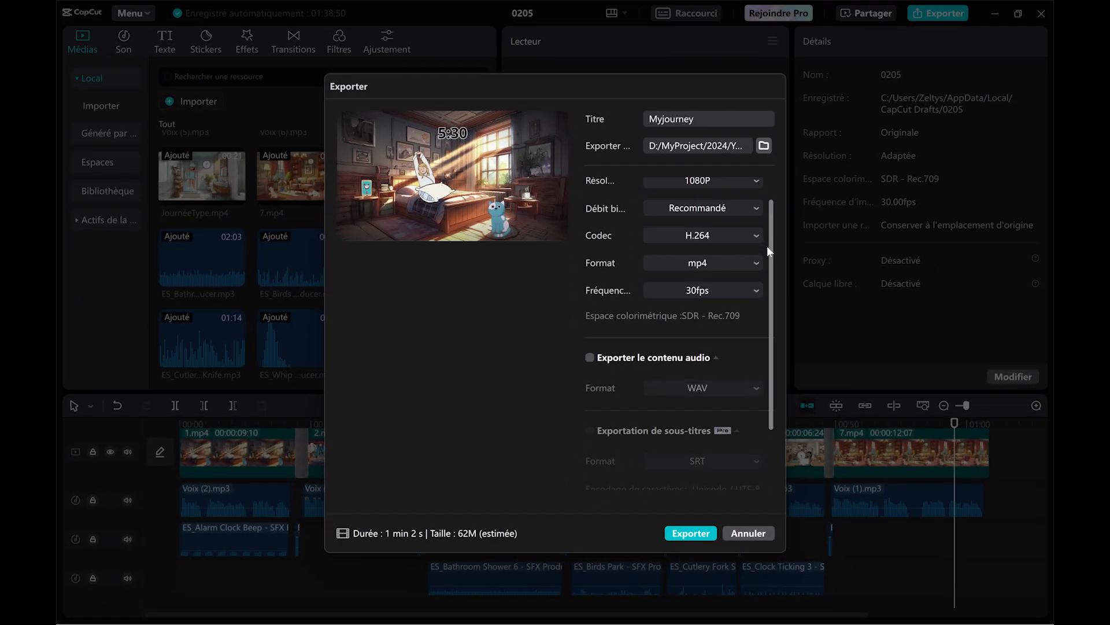
Look through the export settings and turn off the video export.
scroll(767, 245, "up", 1)
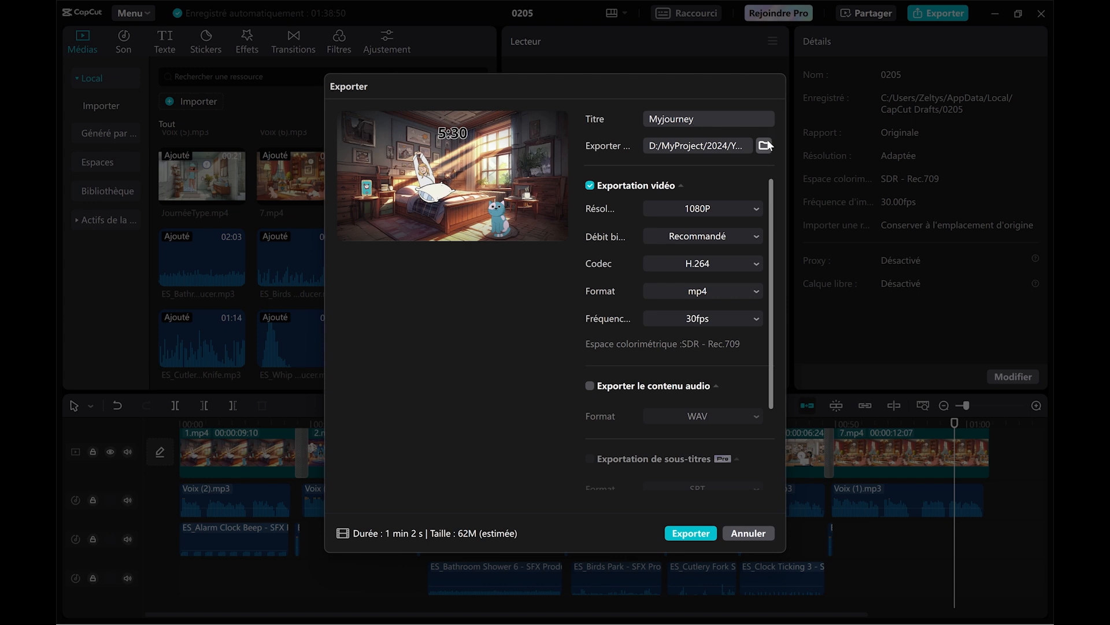
scroll(764, 324, "down", 3)
scroll(763, 324, "up", 3)
left_click(591, 186)
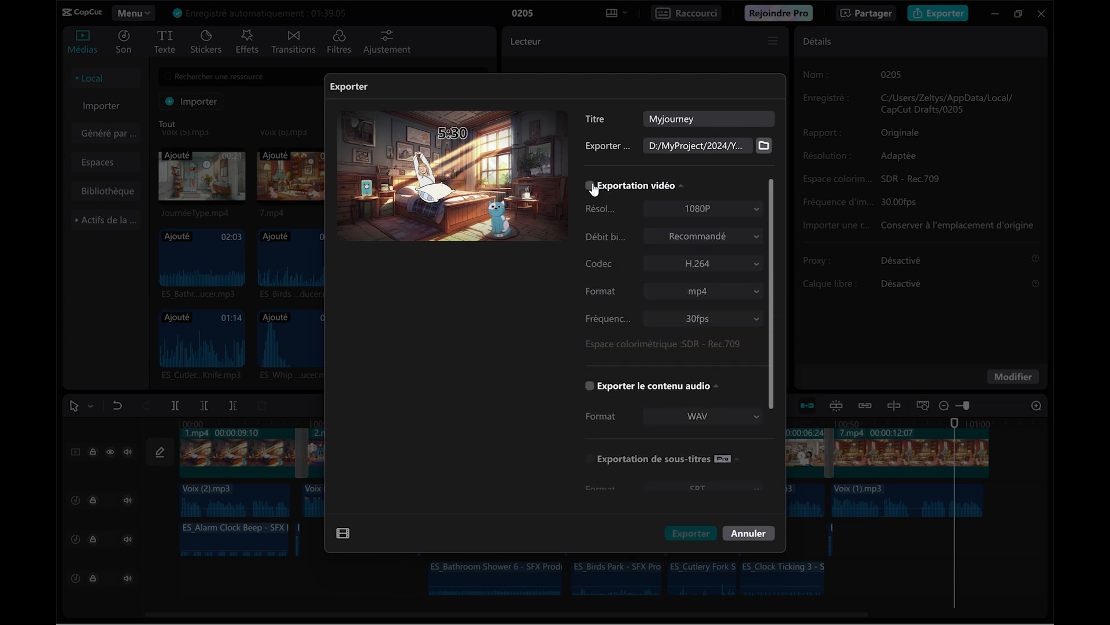
Turn on audio export, choose MP3 as its format, and turn audio export off again.
left_click_drag(768, 209, 779, 340)
left_click(589, 279)
left_click(734, 312)
left_click(674, 330)
left_click(590, 278)
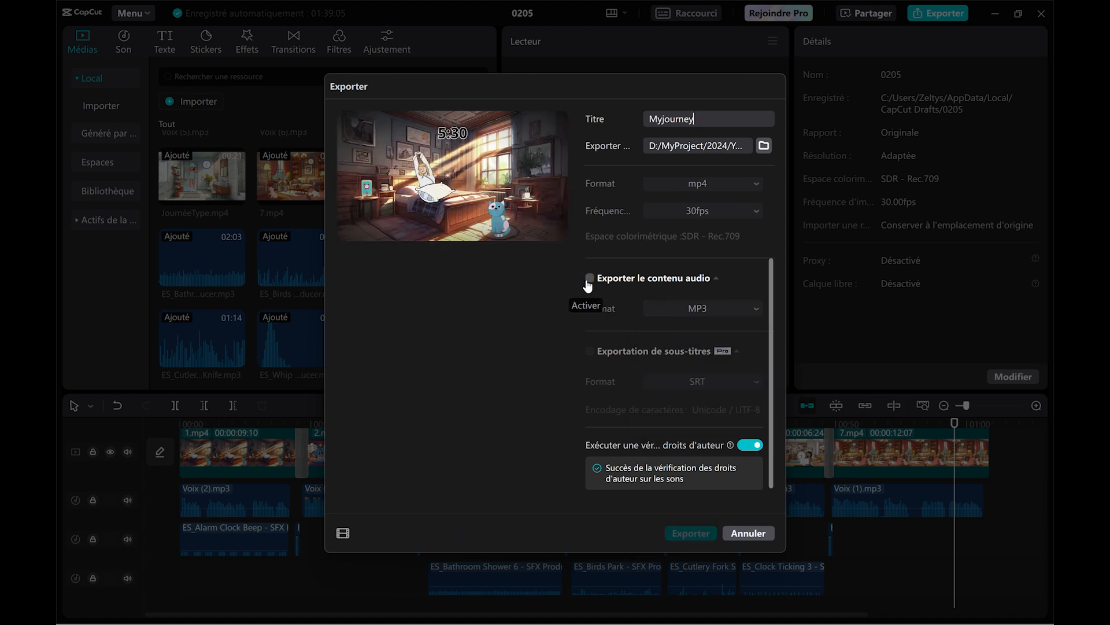
left_click_drag(771, 334, 782, 214)
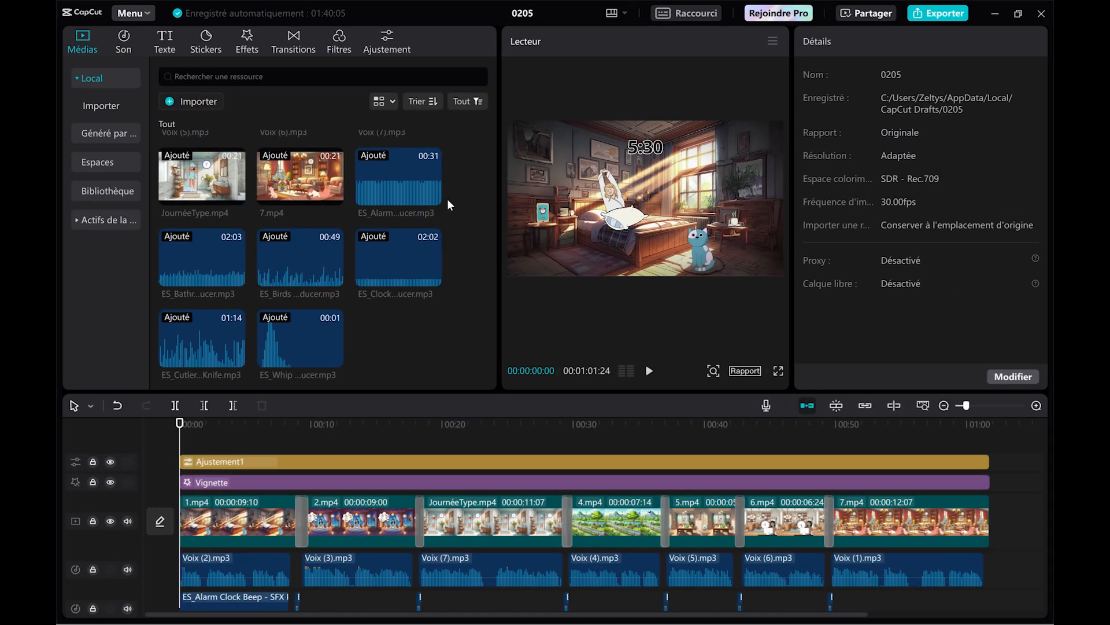
Generate automatic subtitles in French and set their font to Montserrat.
left_click(170, 38)
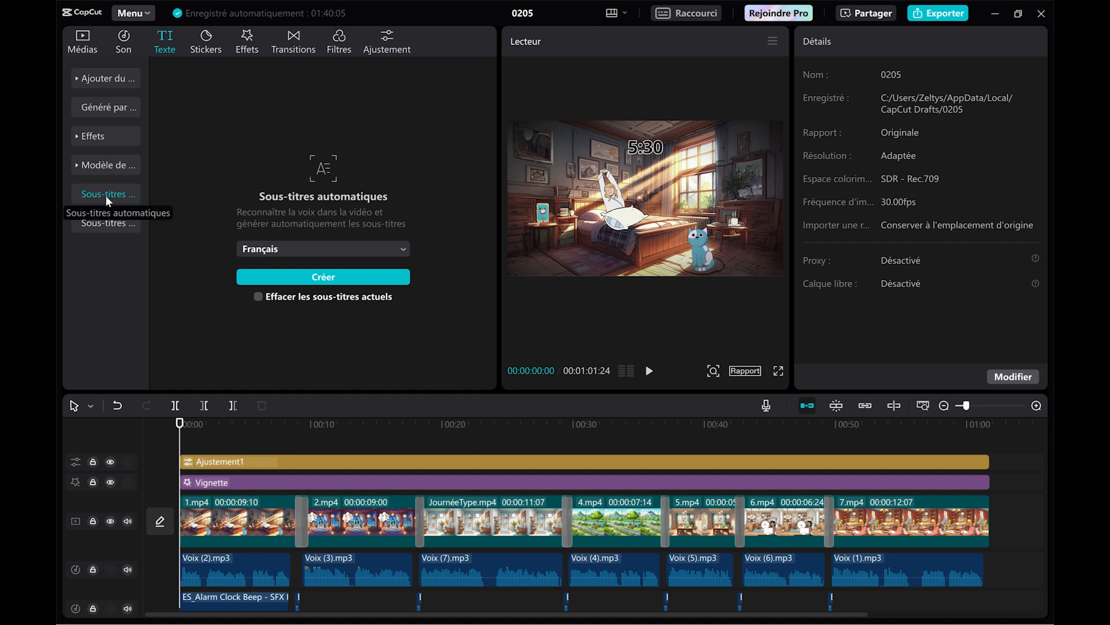
left_click(339, 278)
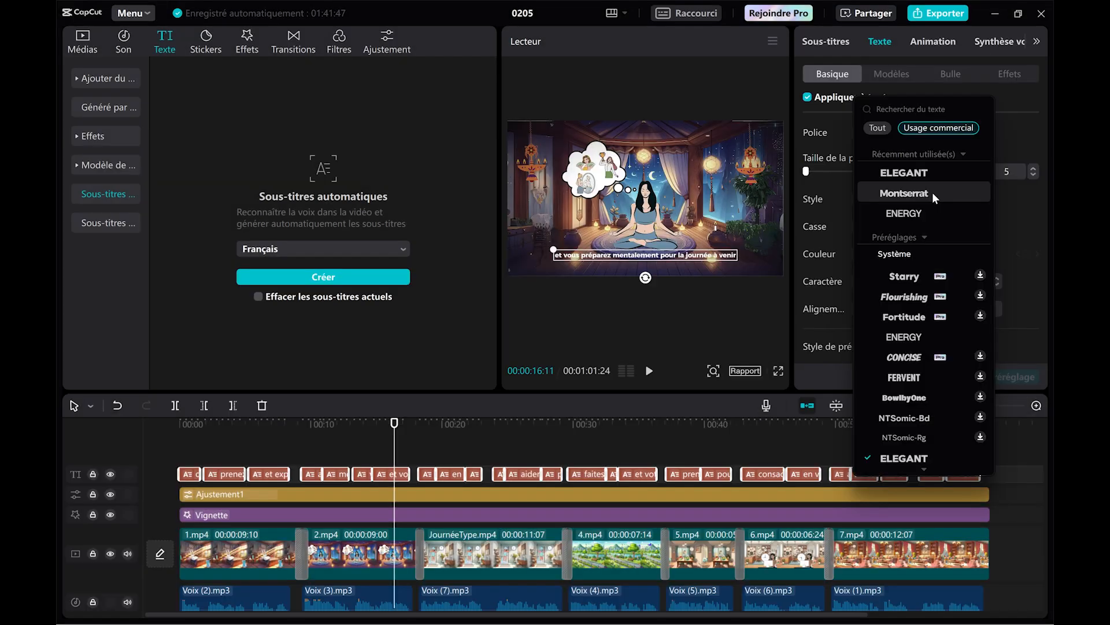
left_click(933, 192)
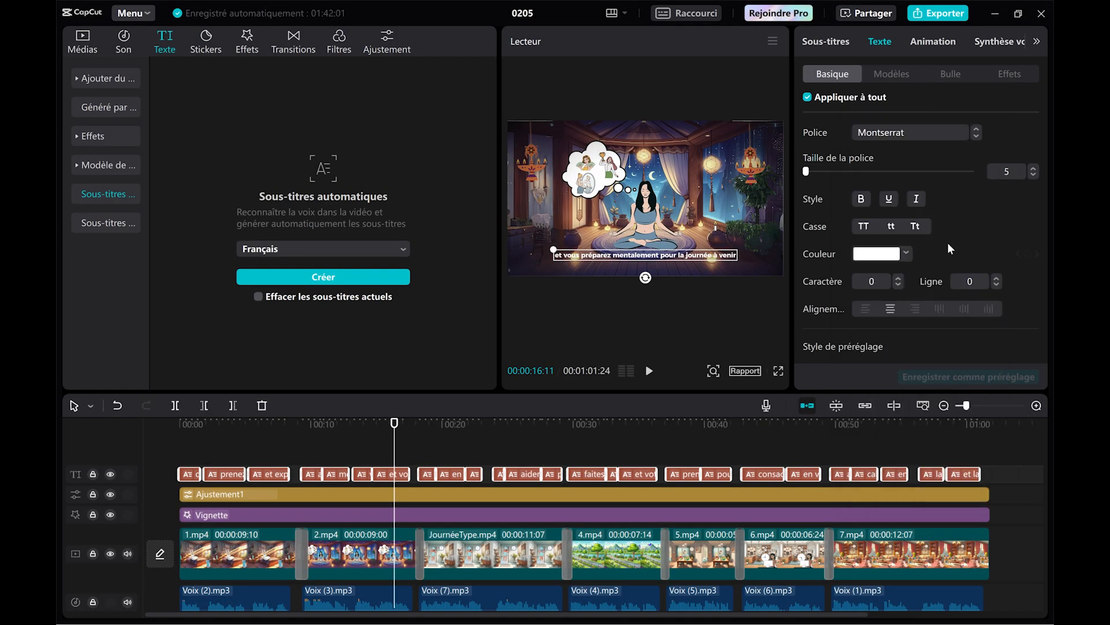
Apply the yellow preset style with a black outline to all subtitles.
scroll(1033, 226, "down", 5)
left_click(859, 176)
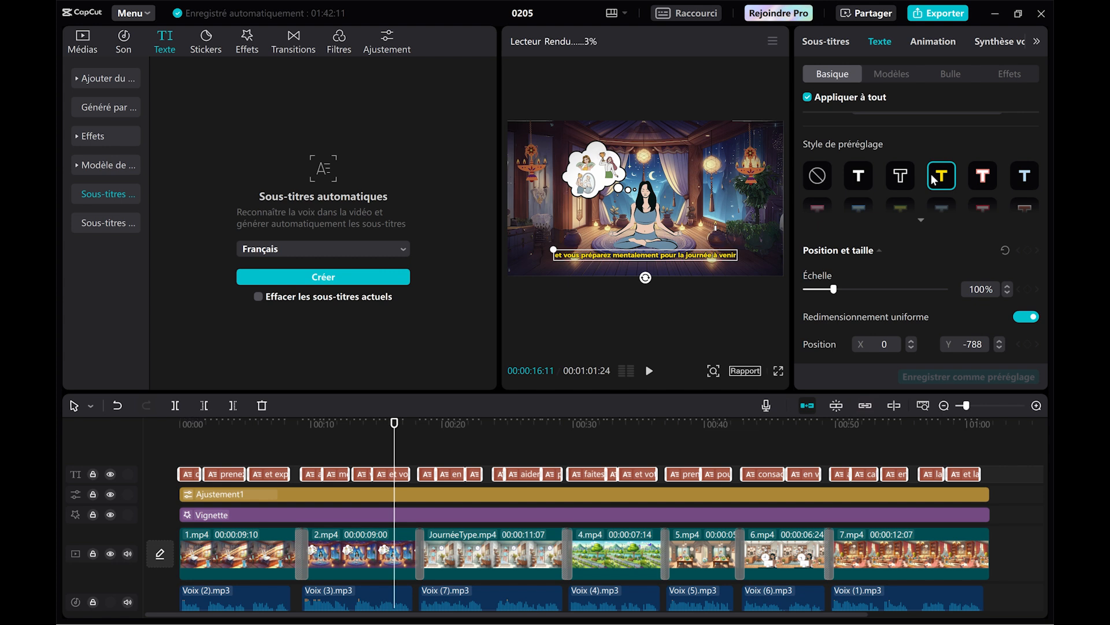
scroll(942, 226, "down", 8)
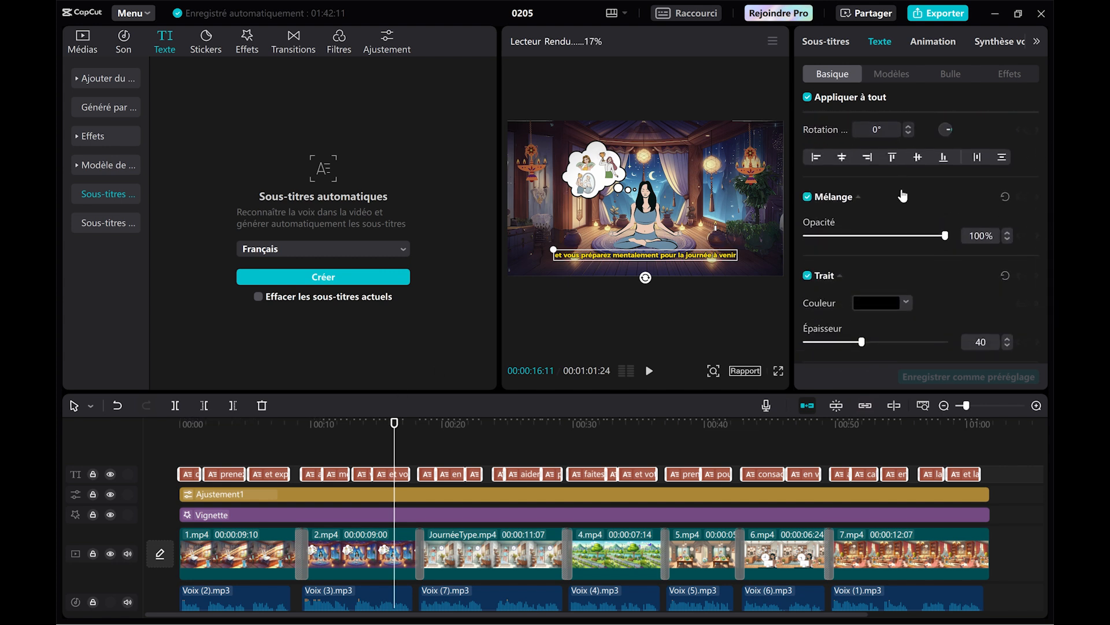
scroll(908, 202, "down", 5)
Set the font size of all subtitles to 10 and move them slightly higher in the frame.
scroll(1024, 265, "up", 10)
left_click_drag(808, 173, 812, 174)
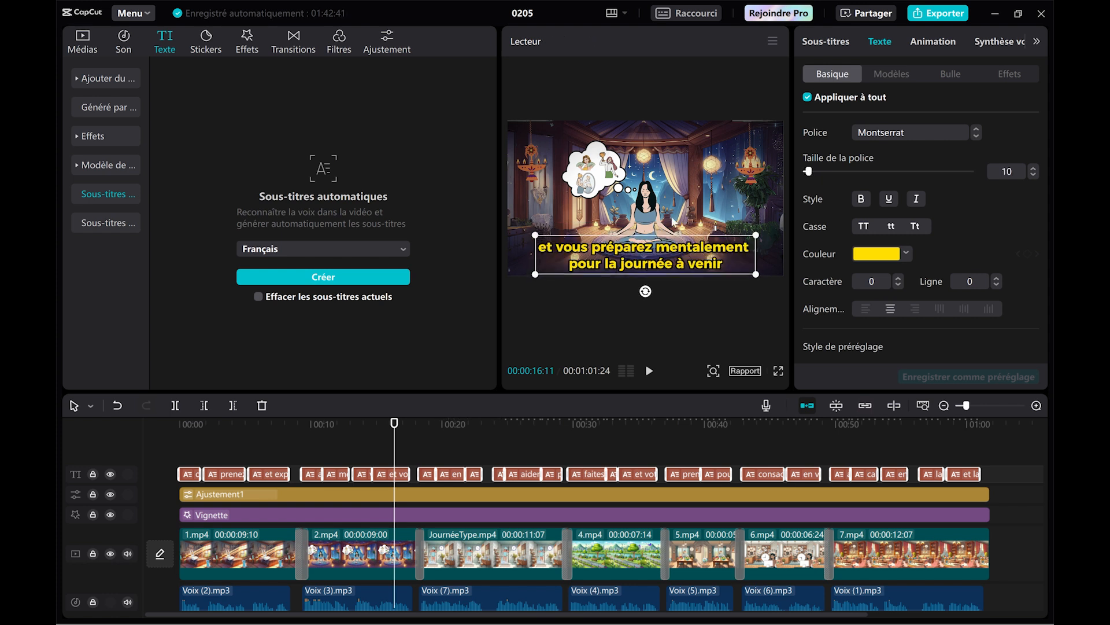
left_click_drag(670, 255, 671, 247)
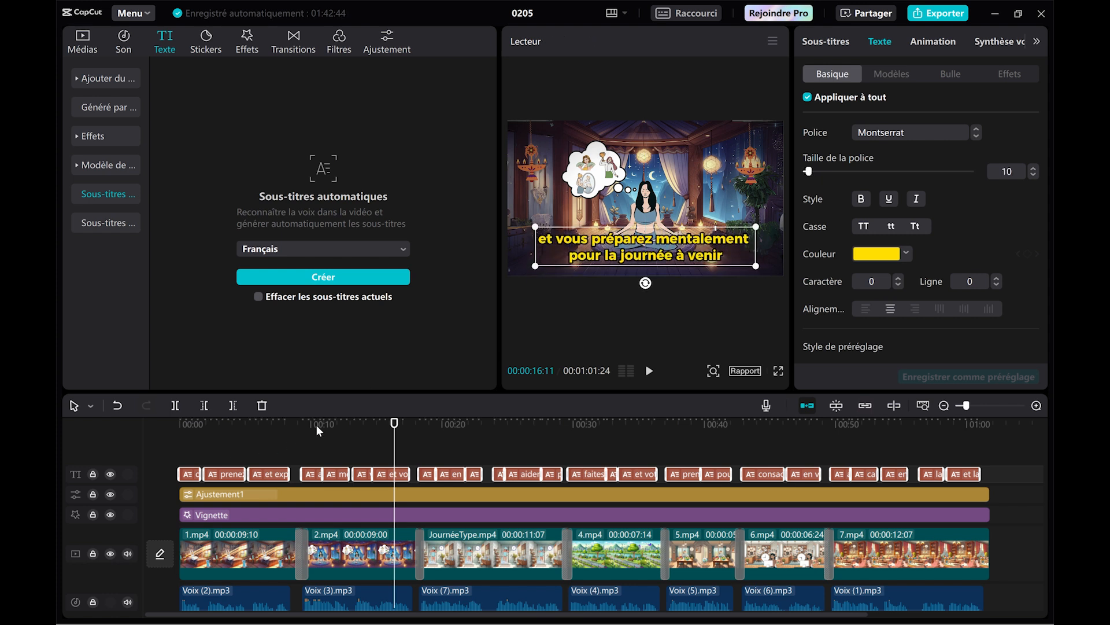
Capitalize the first letter of the opening subtitle, "Dès que vous ouvrez les yeux".
left_click_drag(316, 425, 183, 429)
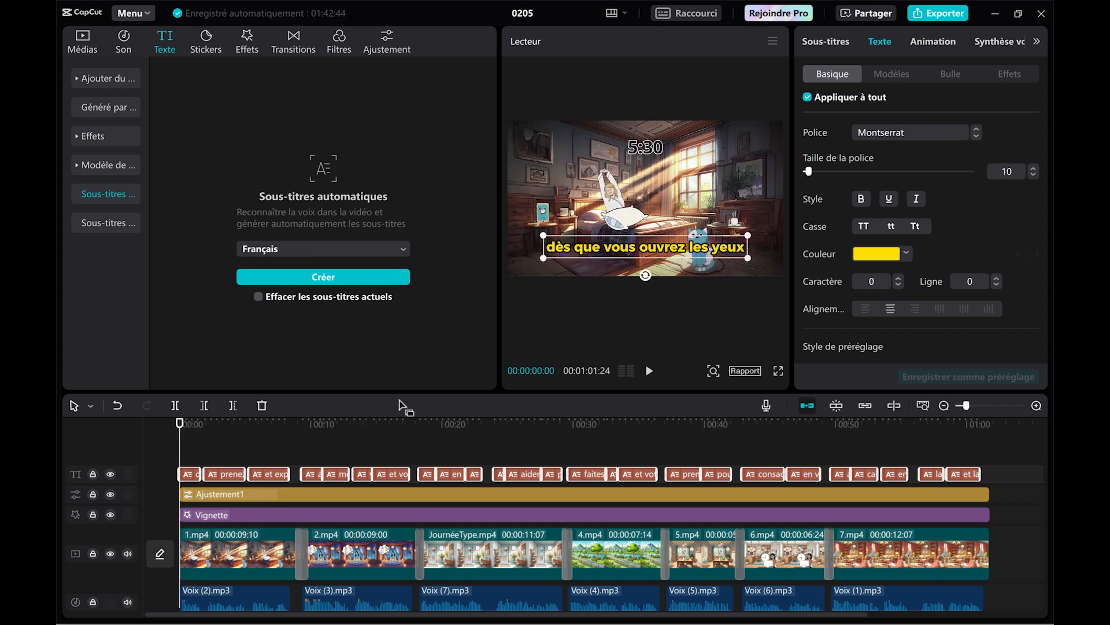
left_click(554, 248)
type("D")
Correct the wording of the subtitle at about 29 seconds by entering "une".
left_click_drag(180, 424, 557, 431)
left_click(608, 259)
left_click(942, 155)
key("BackSpace")
type("une")
Replace a word with "une" in the subtitle at about 21 seconds and a word with "un" in the following subtitle.
left_click(313, 474)
left_click(455, 475)
double_click(888, 128)
type("une")
left_click(474, 474)
double_click(826, 128)
type("un")
left_click(493, 427)
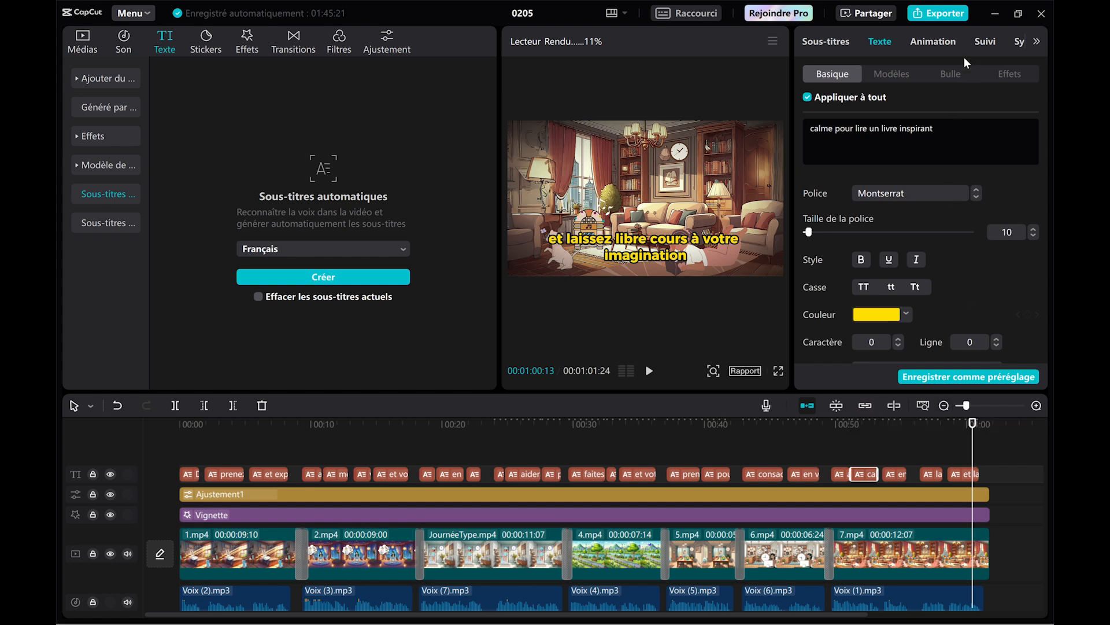
Try the purple background animation on the selected subtitle, and switch to the "Pop … II" subtitle animation with purple word highlighting.
left_click(938, 39)
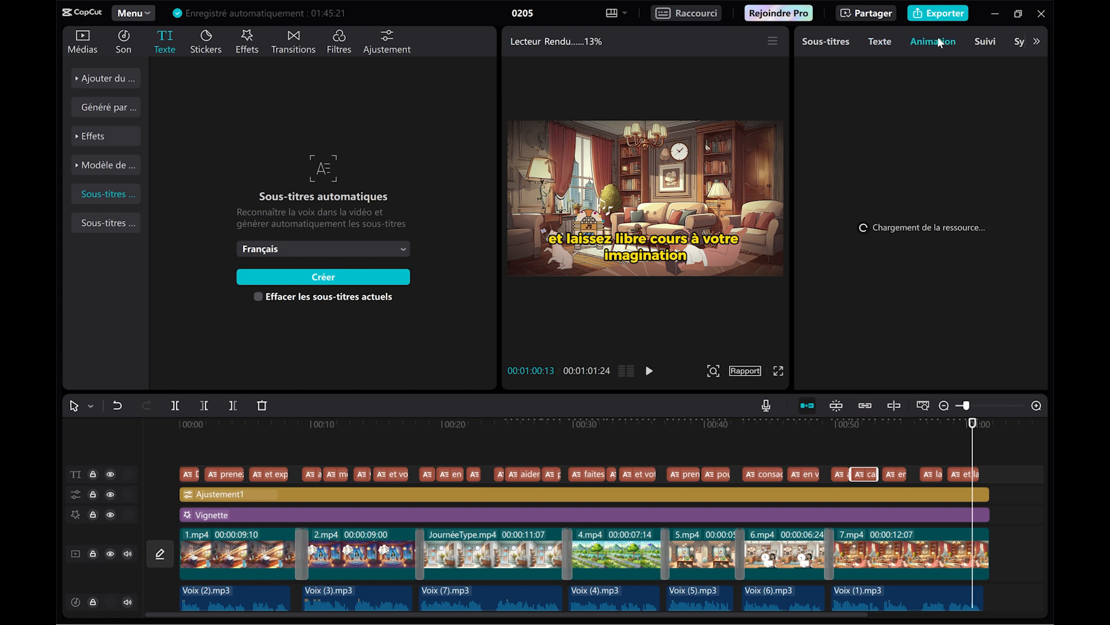
left_click(1010, 78)
left_click(938, 191)
left_click(943, 251)
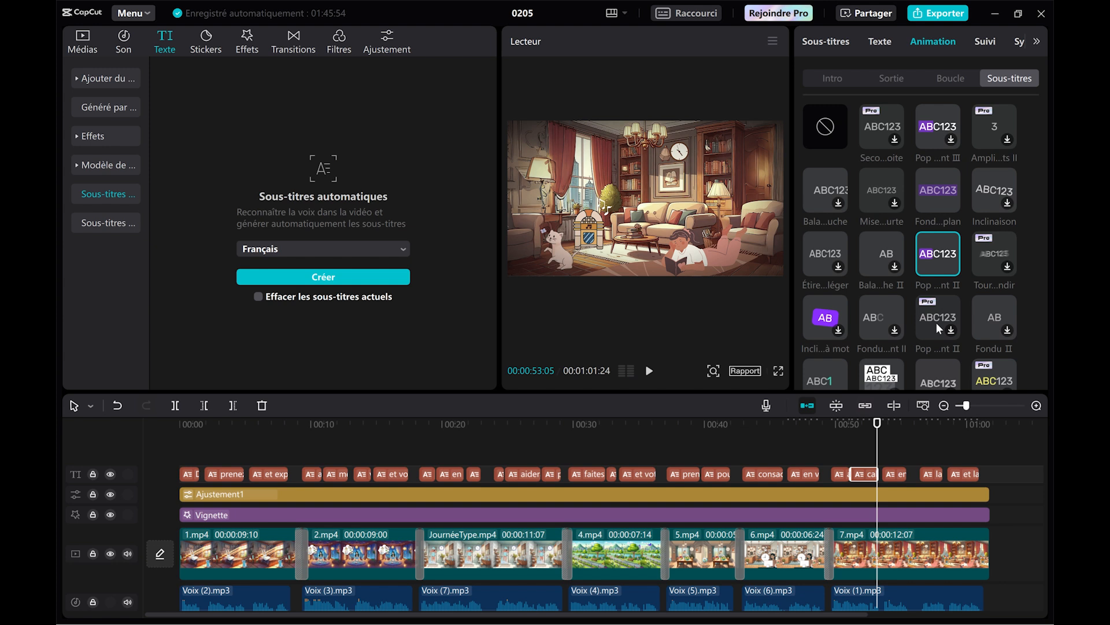
Try the "Étire…léger" animation on the selected subtitle, and switch it to the "Fondu…nt II" subtitle animation.
left_click(883, 251)
left_click(839, 247)
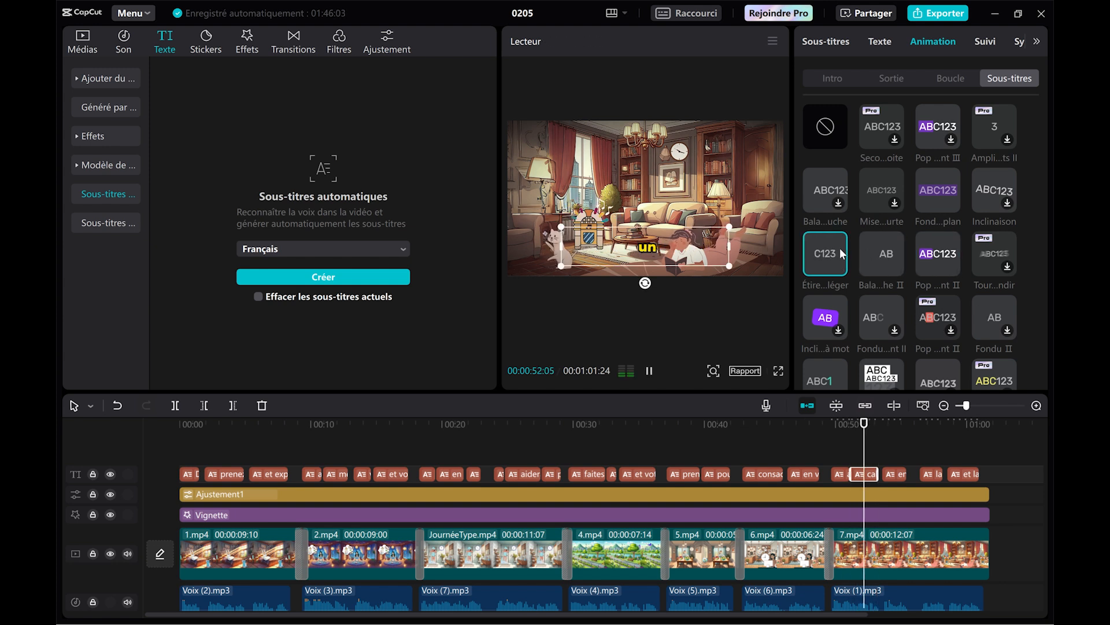
left_click(880, 316)
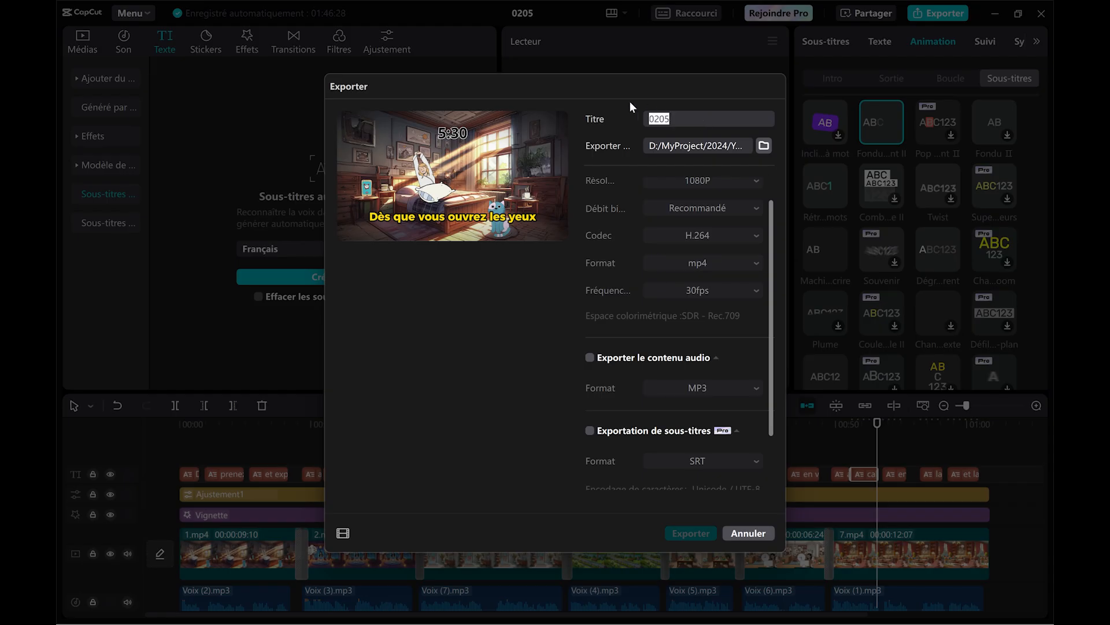
Replace the title in the export settings with "MyJourney".
type("MyPro")
type("t")
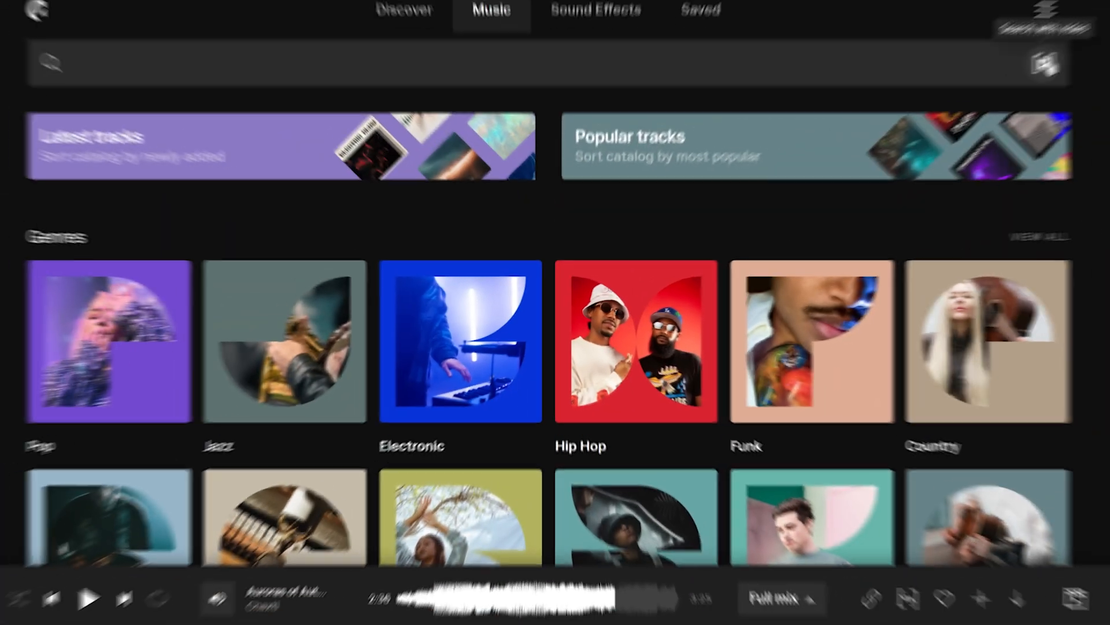
Switch to Epidemic Sound, search for music using the video "MyJourney.mp4", and unmute the video preview.
left_click(1023, 74)
left_click(555, 405)
double_click(207, 92)
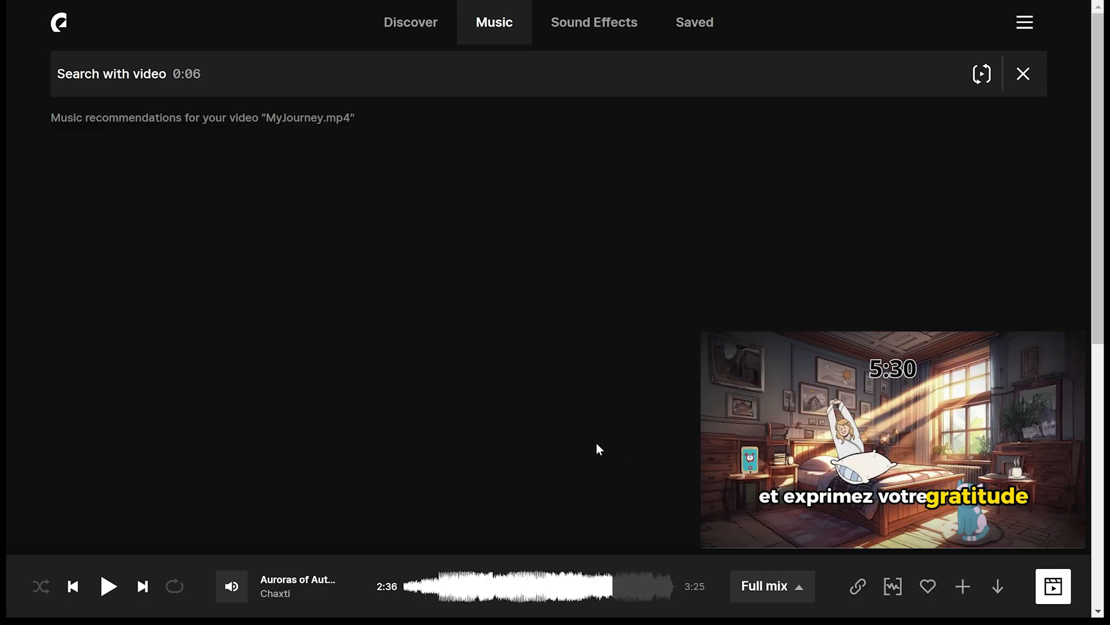
mouse_move(720, 513)
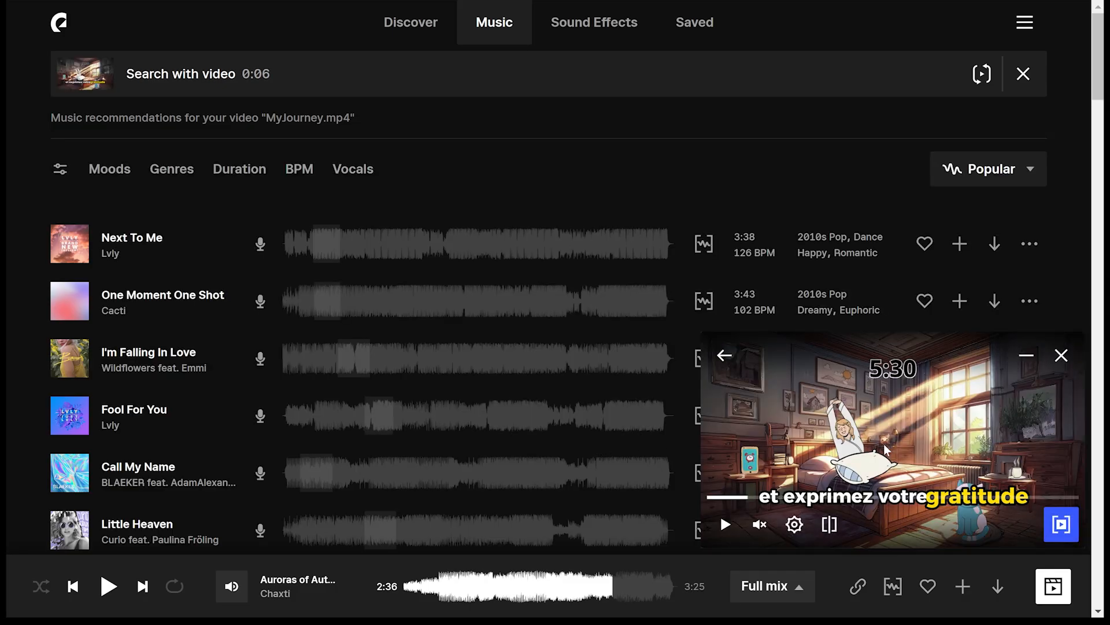
left_click(759, 525)
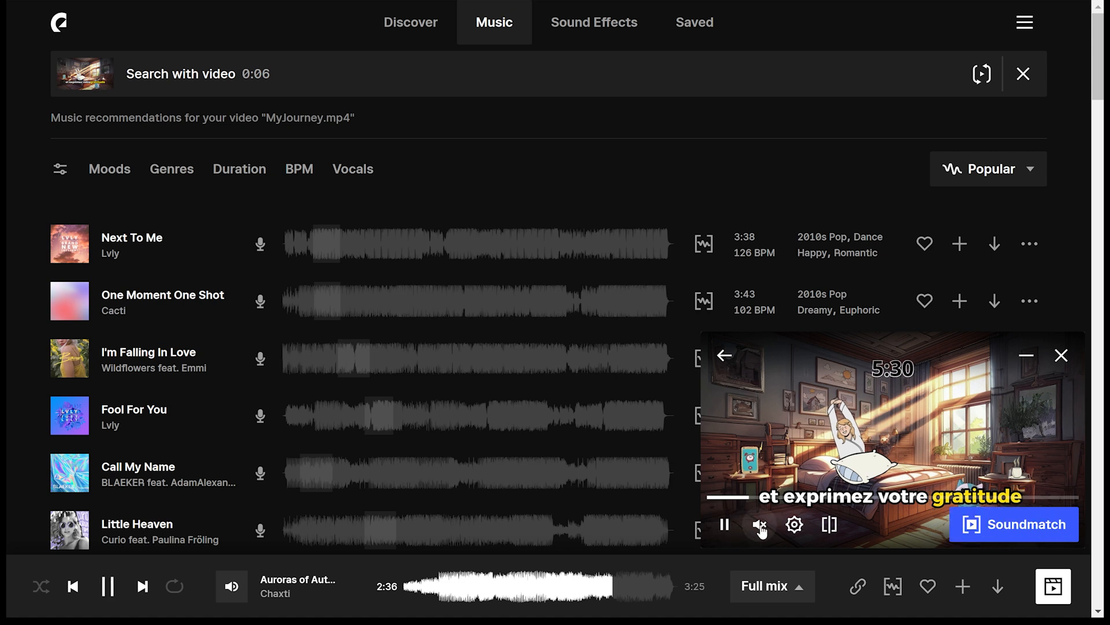